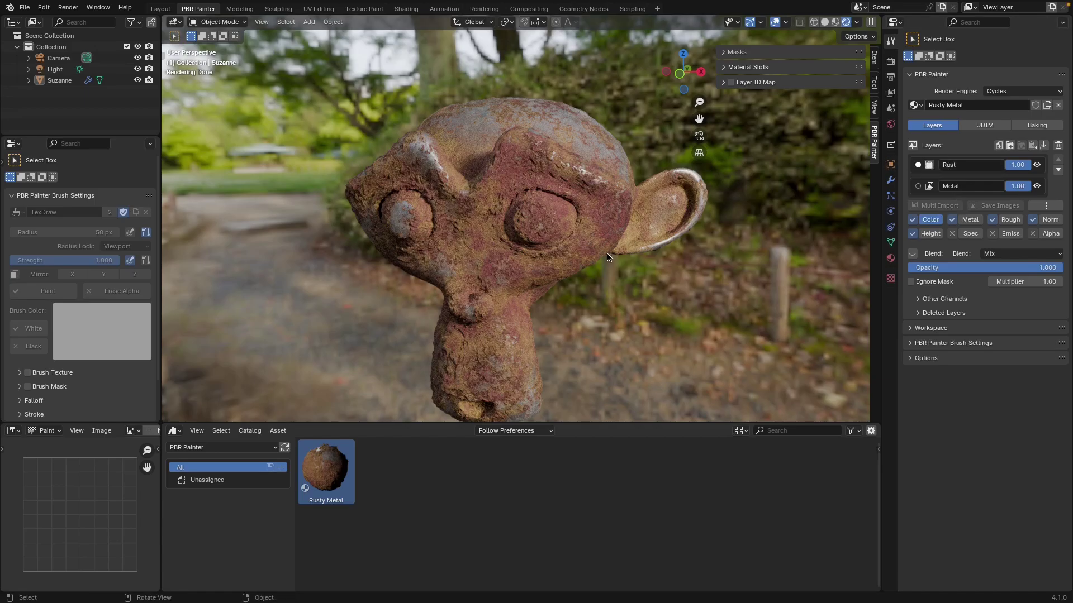
Undo back to the single Metal layer and add a standard filled layer named "Rust Base" above it.
key(ctrl+z)
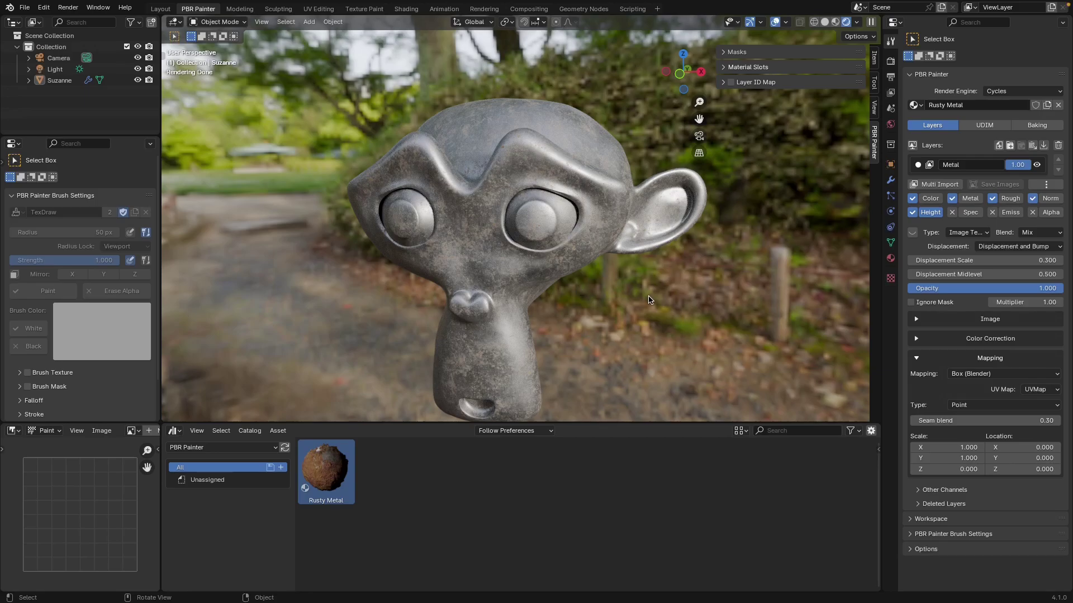
click(999, 146)
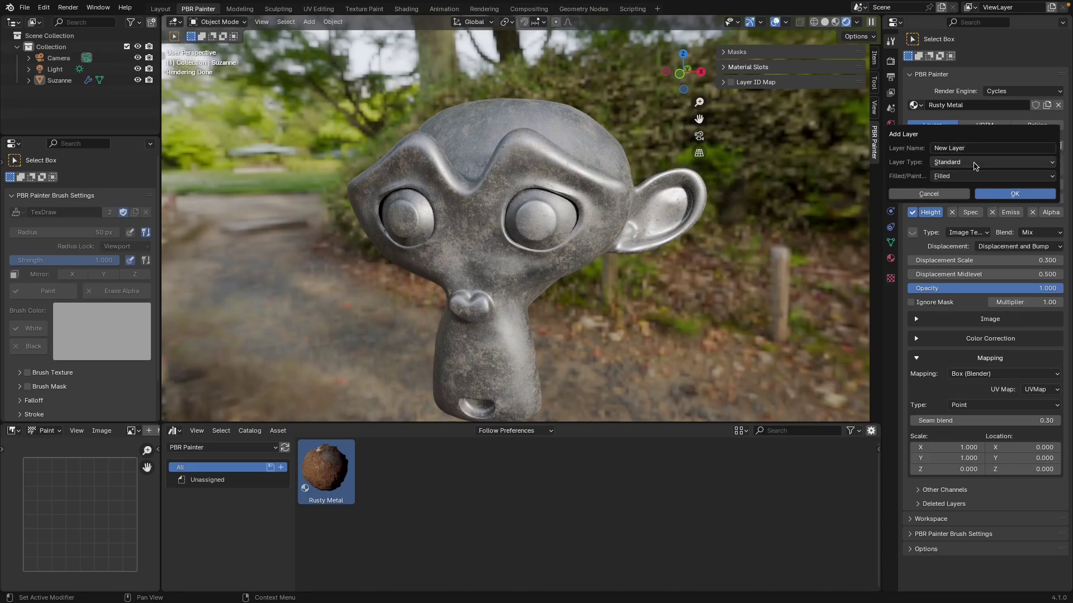
click(969, 148)
text(R)
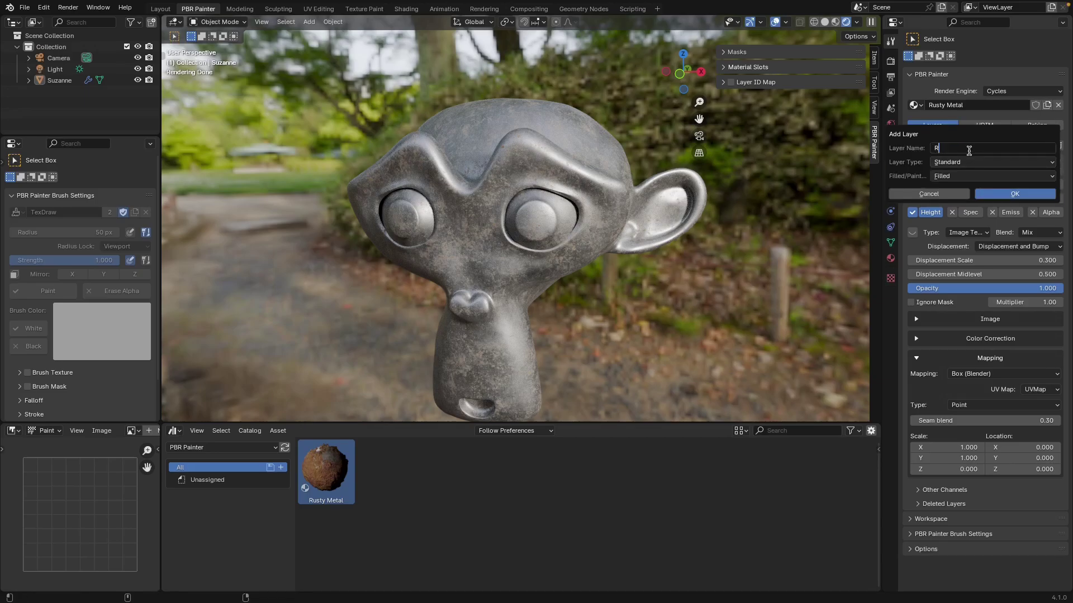
text(ust Base)
key(Return)
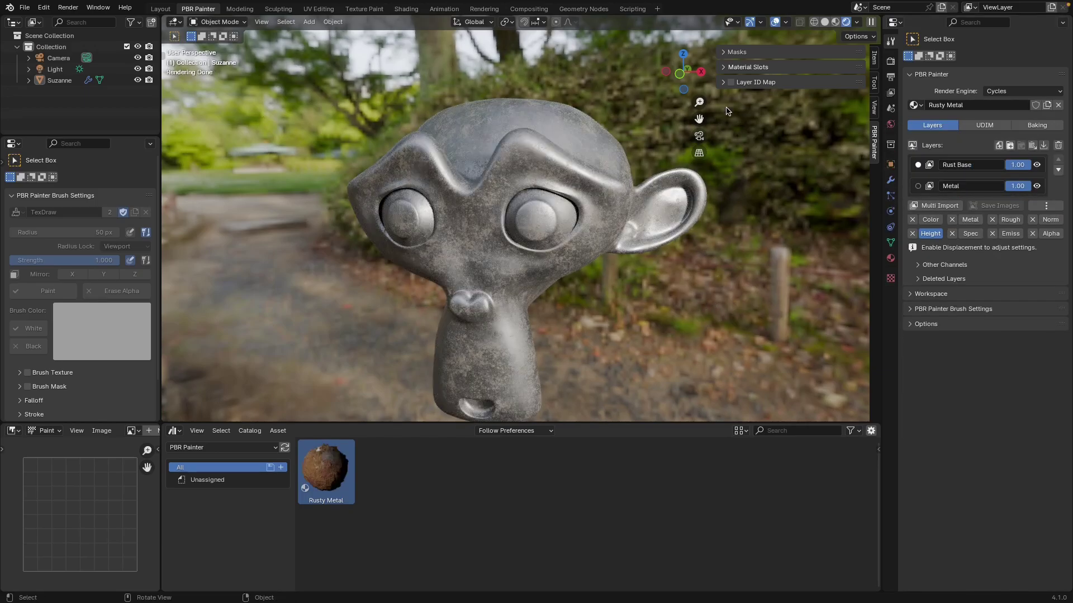
Add a Rust (AO) smart mask to the Rust Base layer, using baked mesh maps when possible.
click(736, 56)
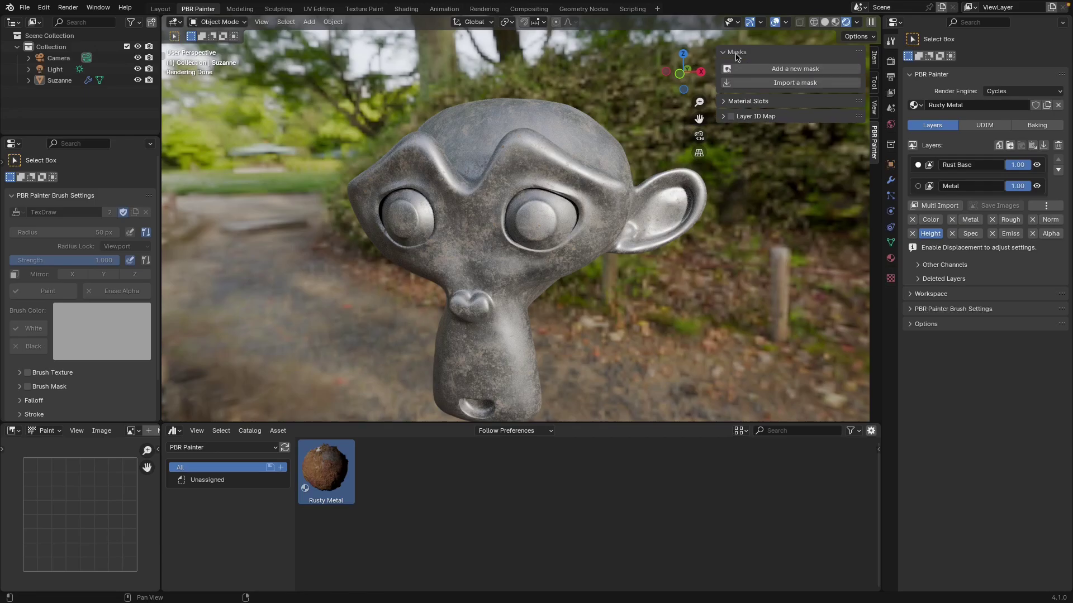
click(776, 69)
click(757, 65)
click(746, 63)
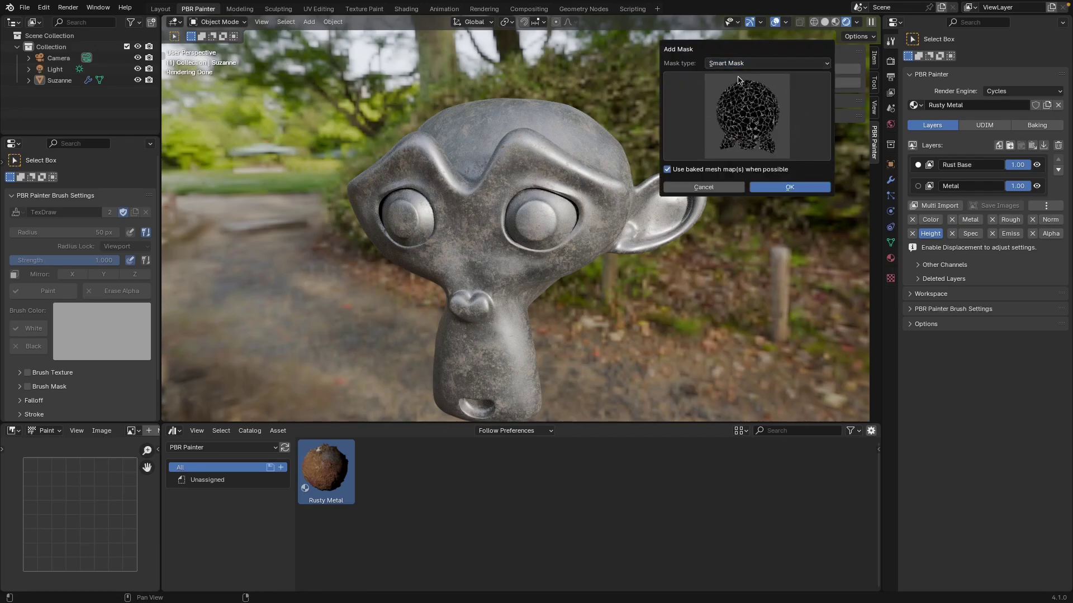
click(736, 123)
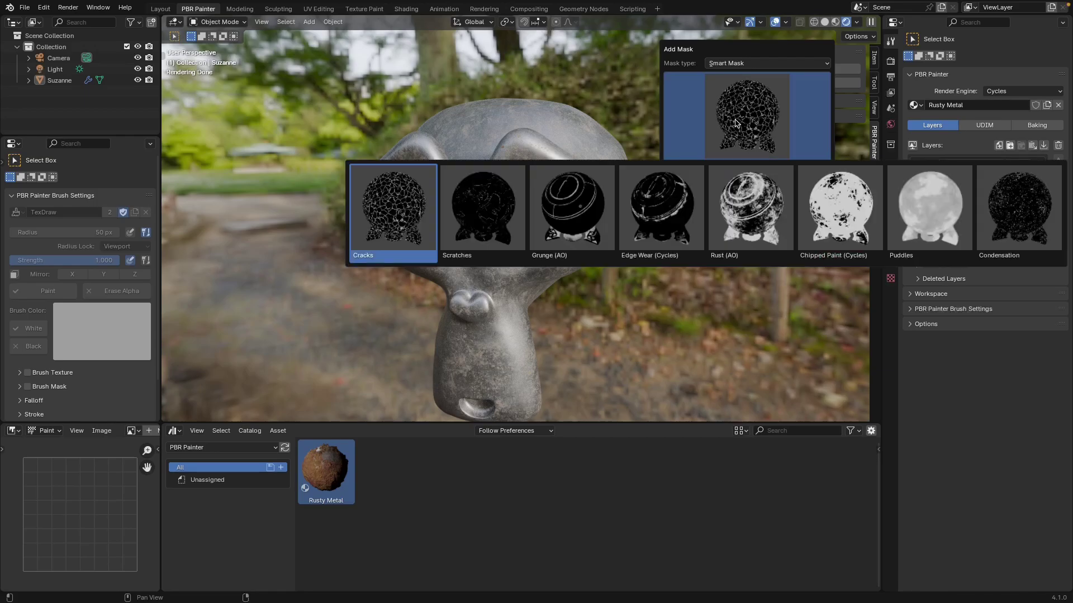
click(750, 223)
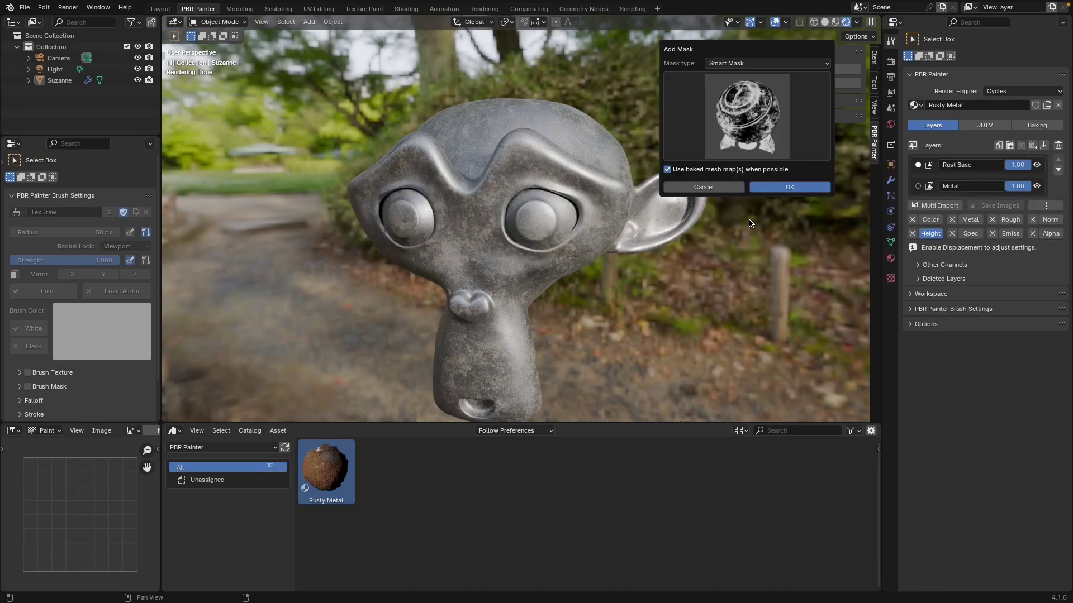
click(801, 190)
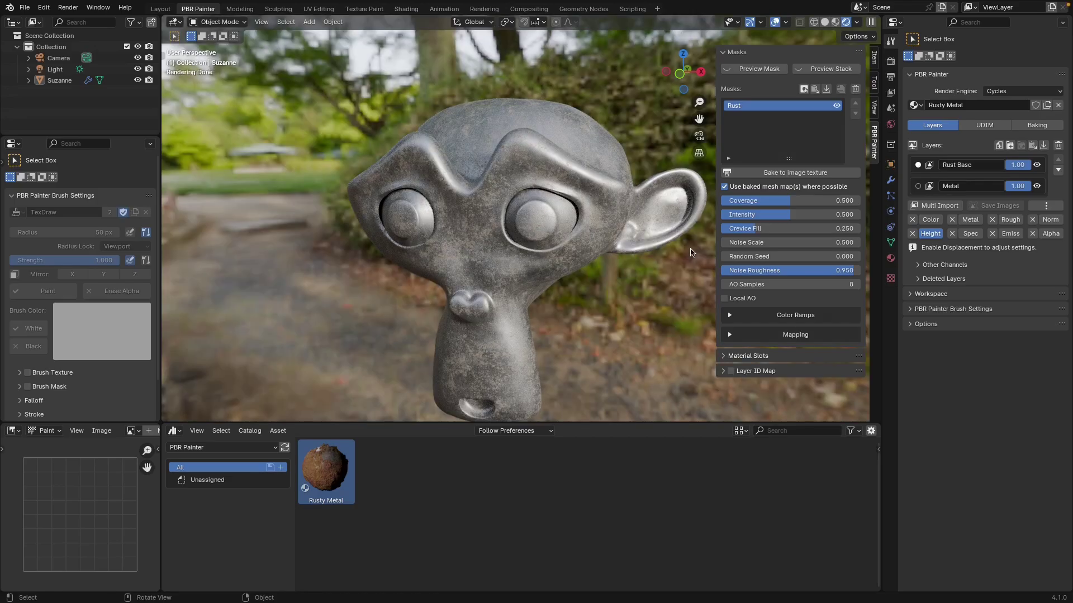
Using the mask preview, set the Rust mask's coverage to 0.452, intensity to 0.679 and crevice fill to 0.512.
click(757, 69)
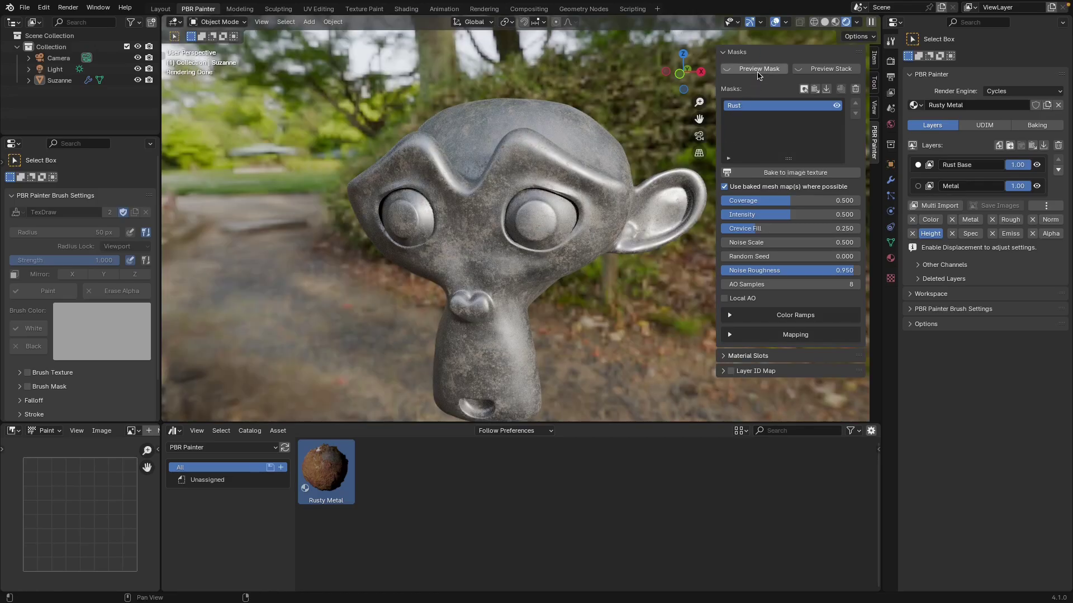
middle_drag(620, 226, 536, 224)
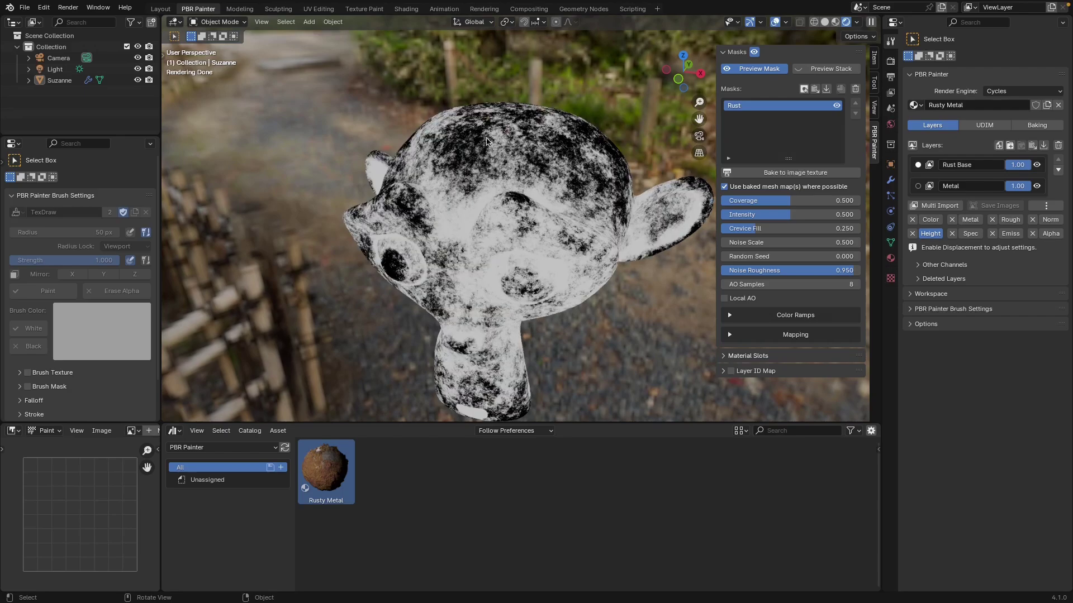
middle_drag(494, 260, 532, 213)
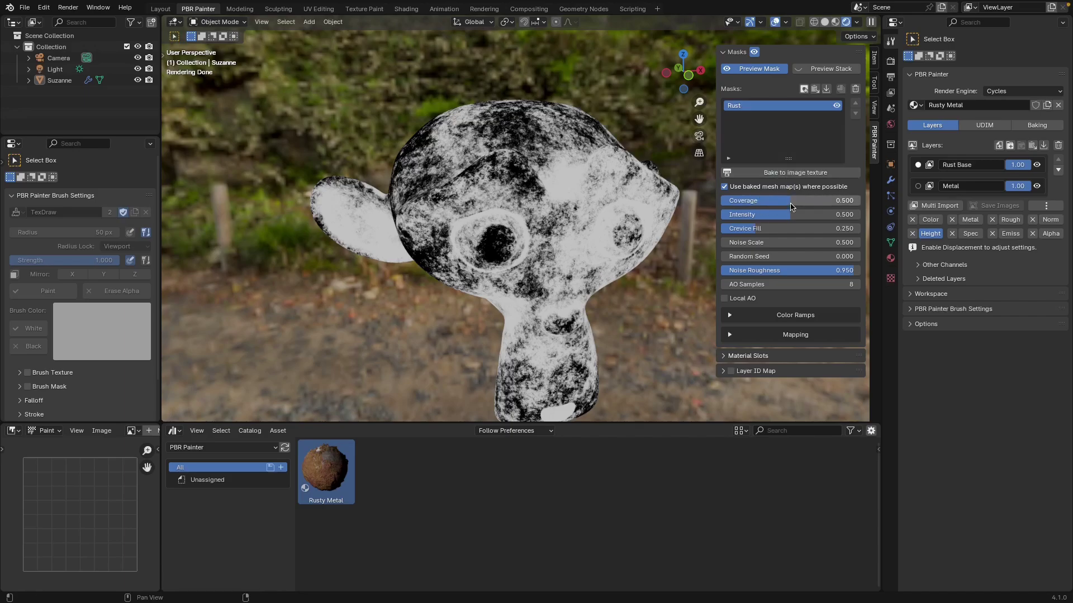
middle_drag(625, 271, 619, 252)
drag(769, 203, 766, 232)
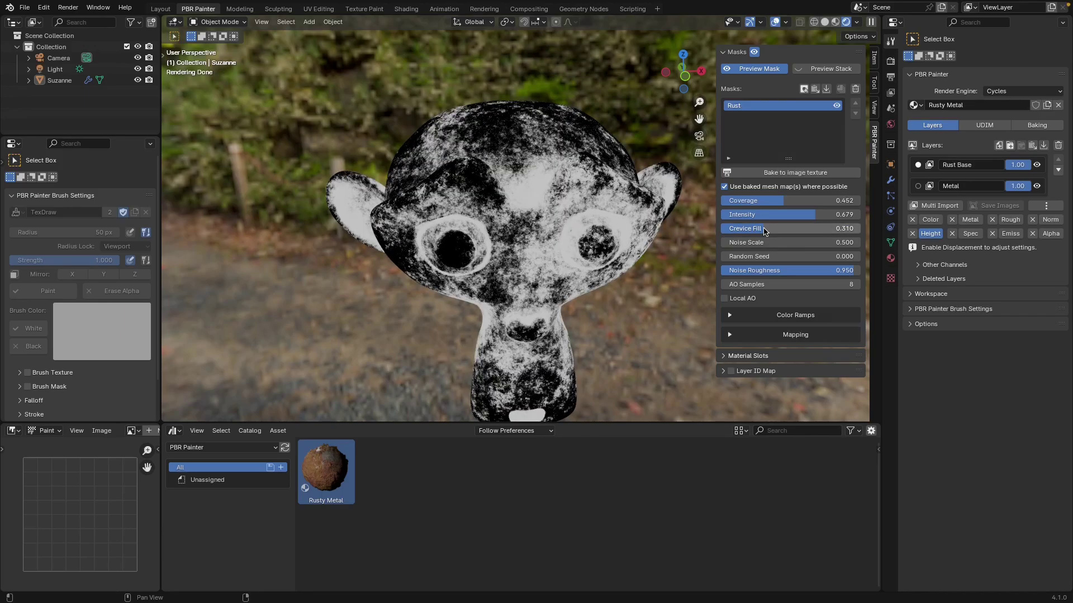
drag(765, 232, 792, 228)
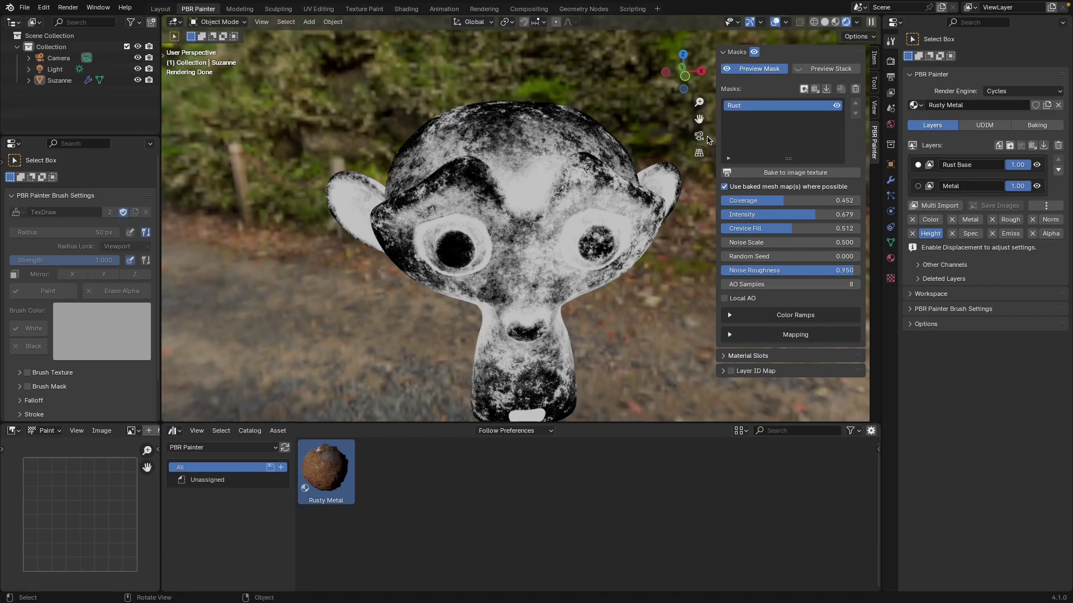
click(741, 64)
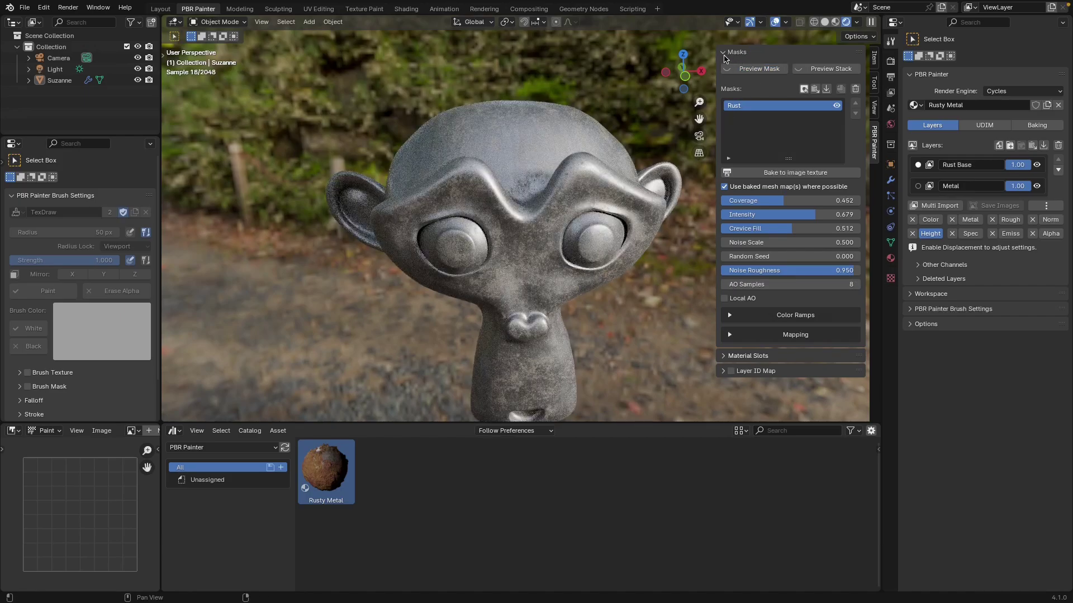
click(724, 58)
middle_drag(558, 262, 633, 263)
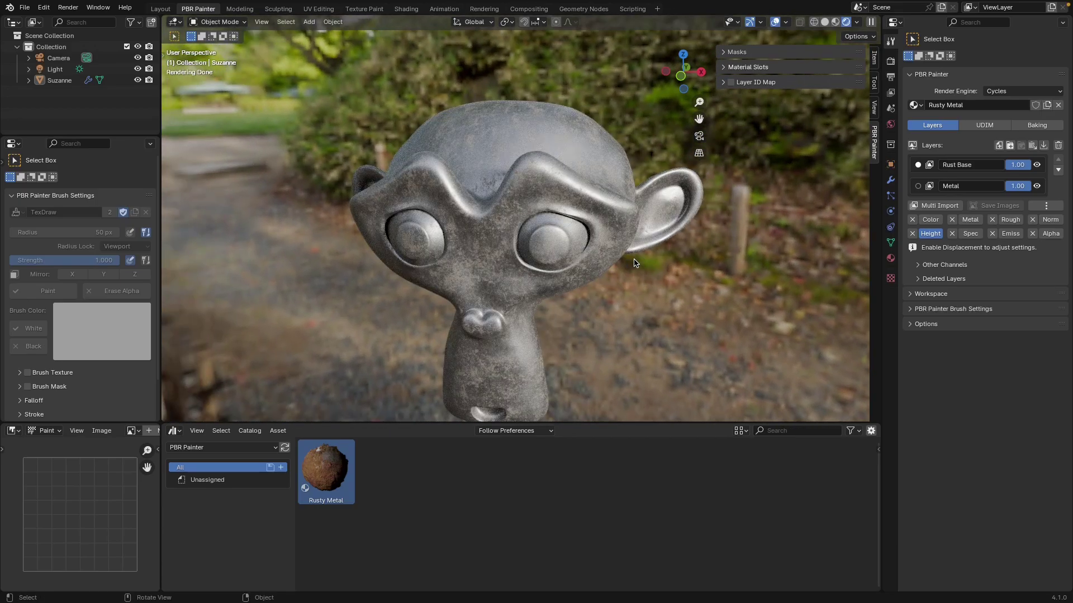
Enable the Rust Base layer's Color channel with type Link to Masks, and compare it with the mask preview.
click(930, 222)
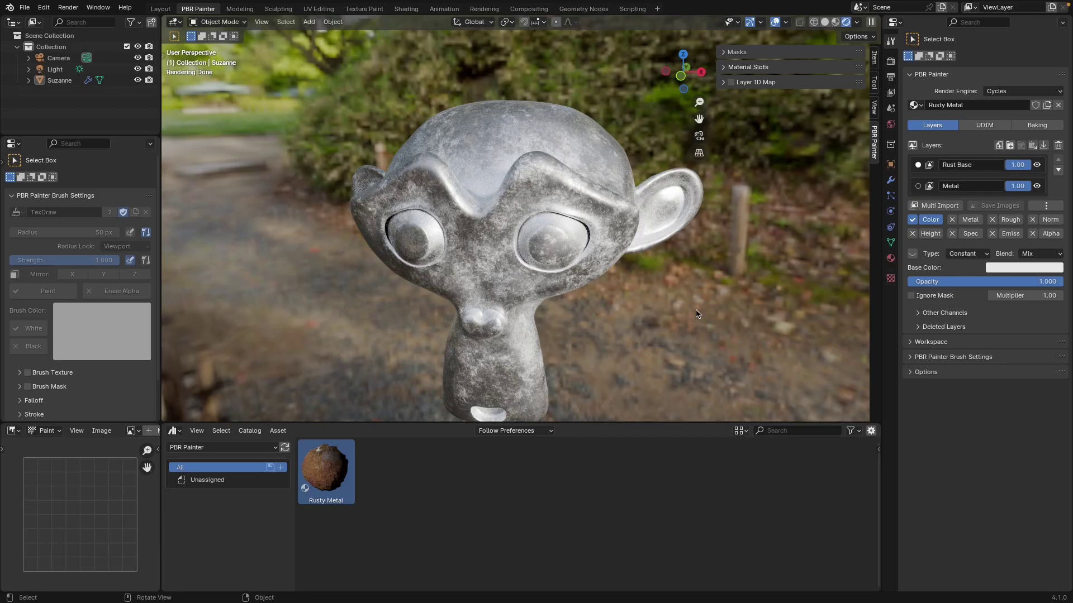
click(967, 254)
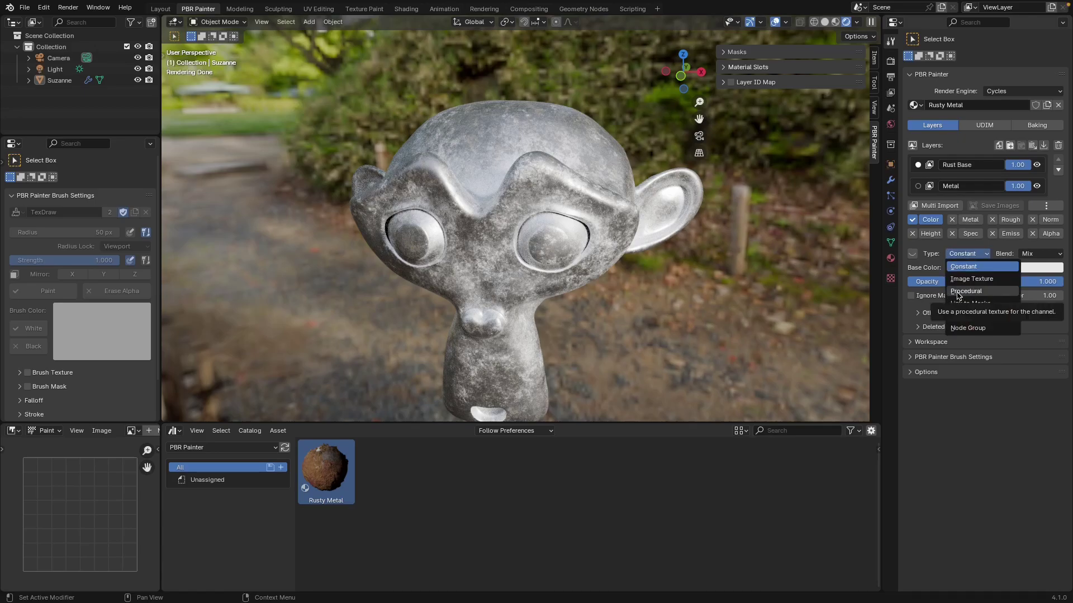
click(976, 254)
click(969, 304)
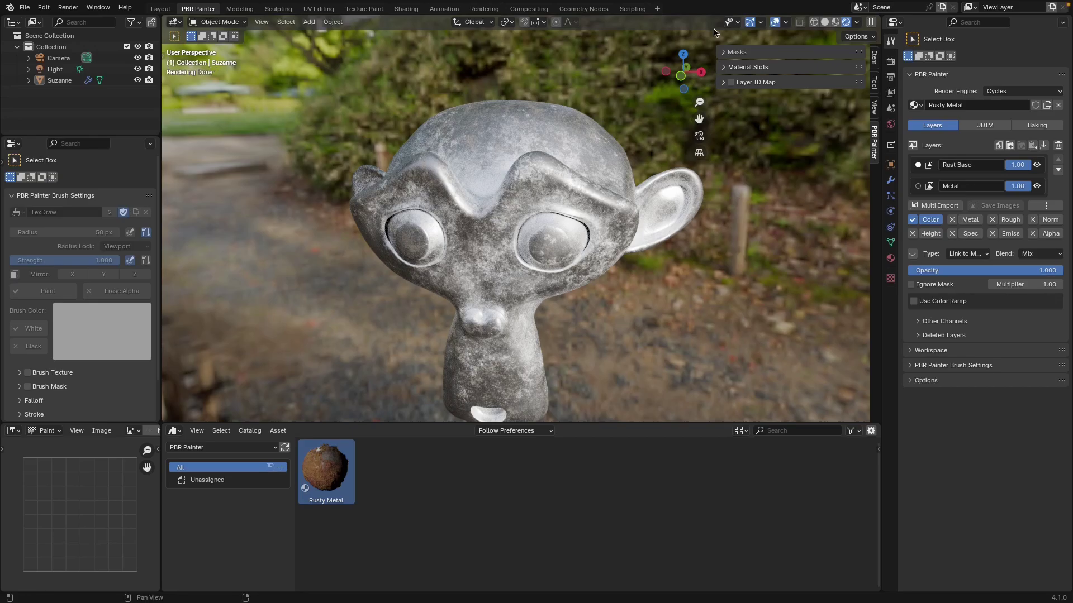
click(737, 52)
click(759, 69)
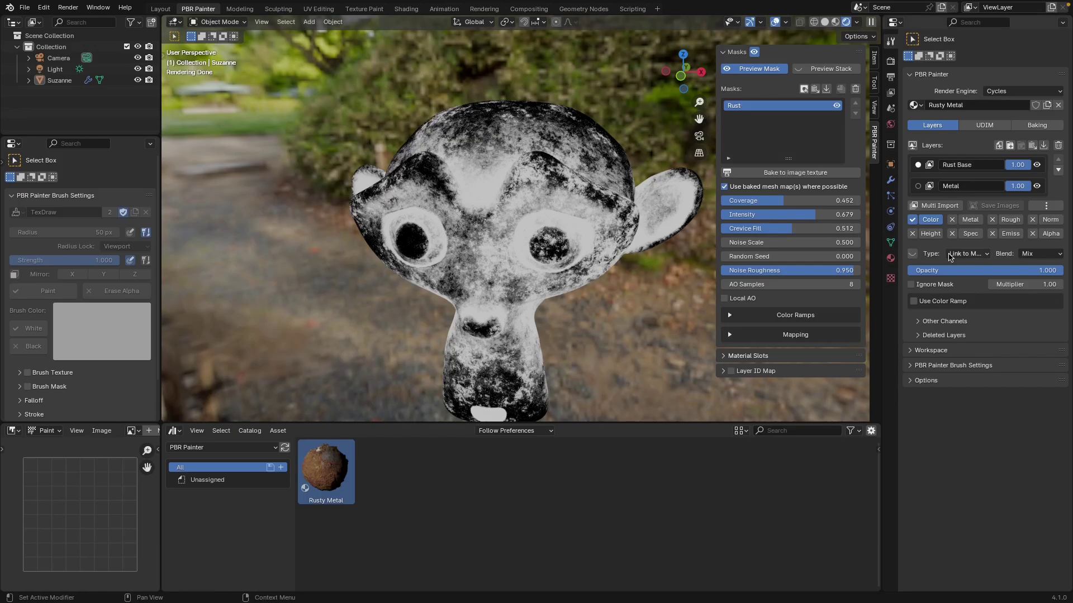
click(759, 68)
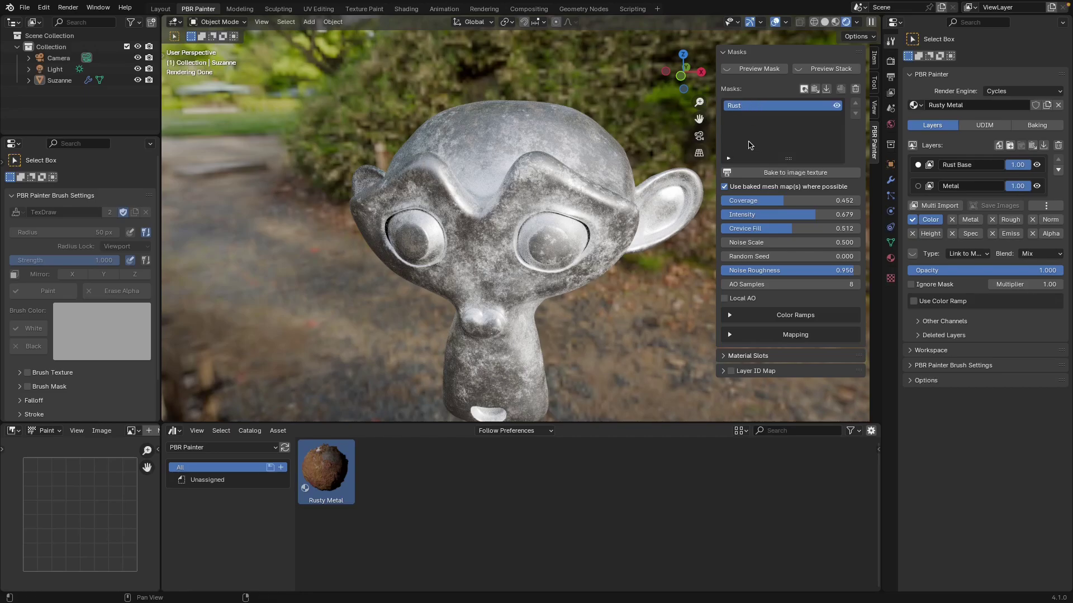
Enable the Color channel's color ramp and make its first stop dark red at position 0.923.
click(923, 303)
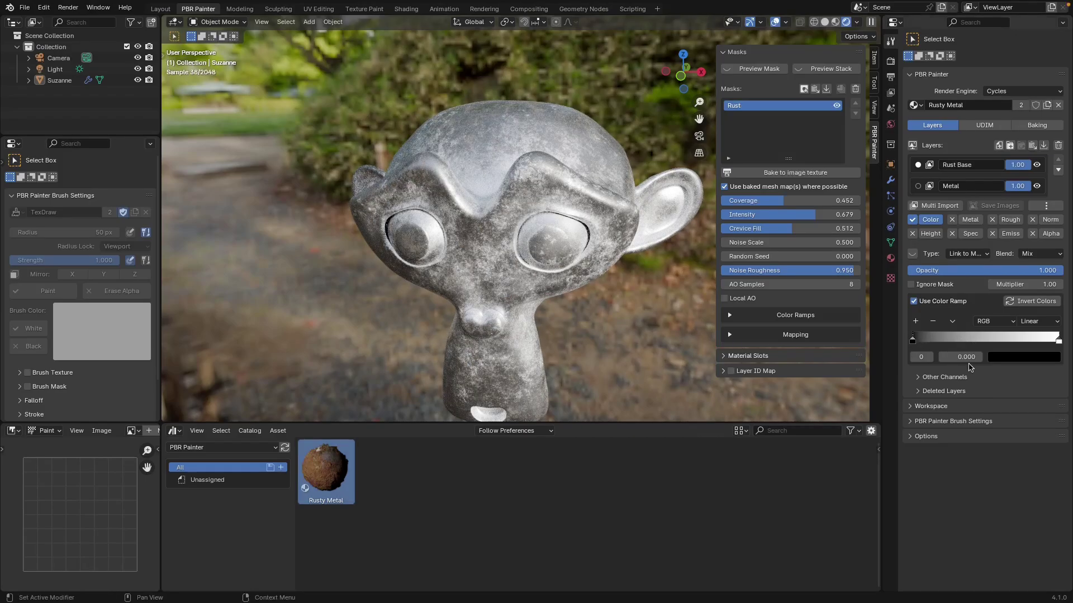
click(913, 339)
click(1023, 356)
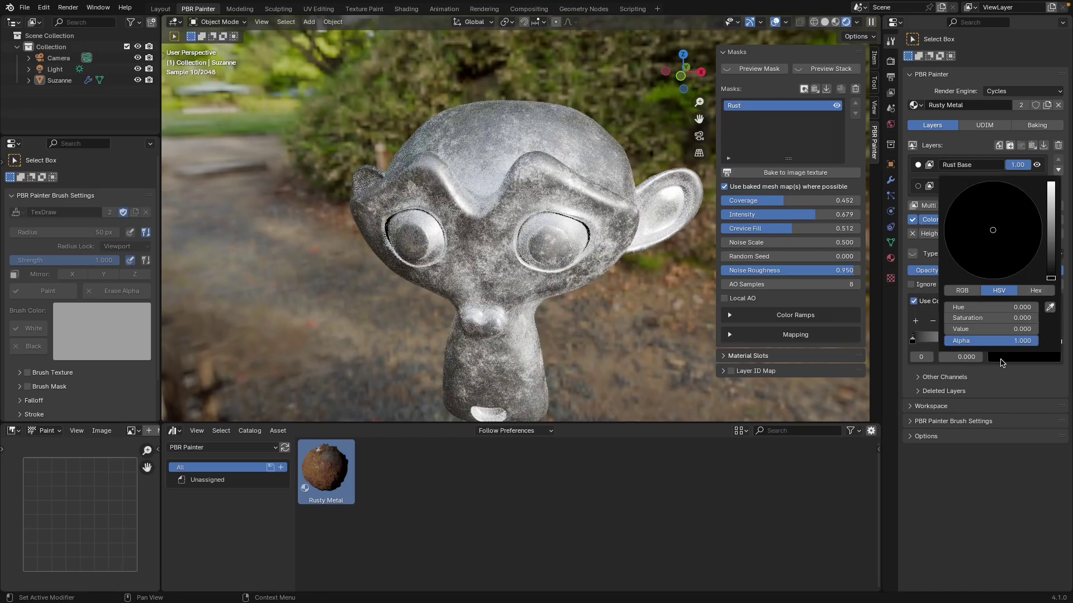
click(1055, 248)
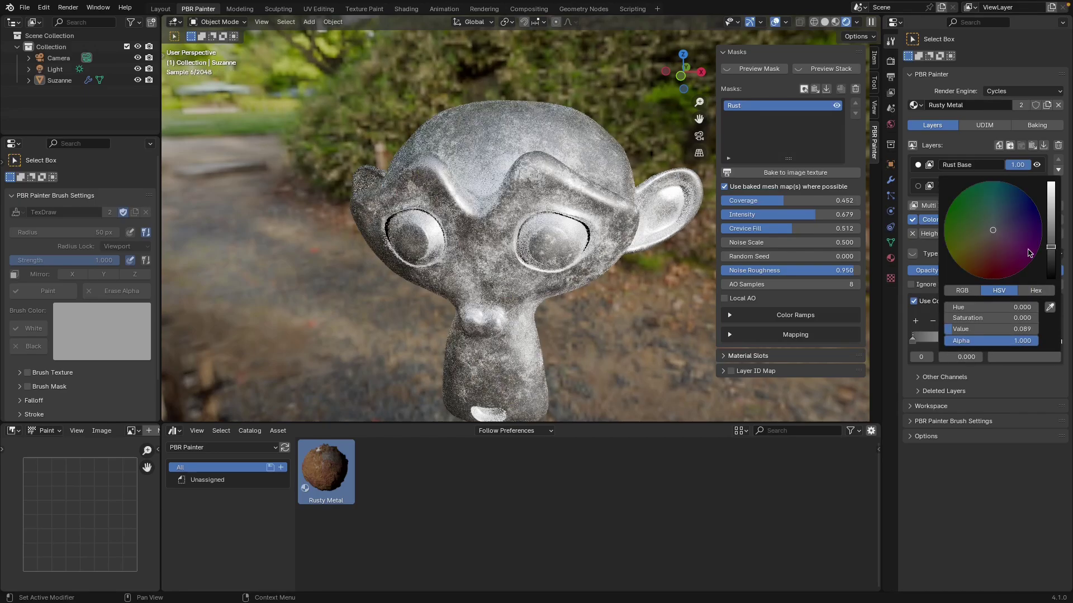
click(985, 269)
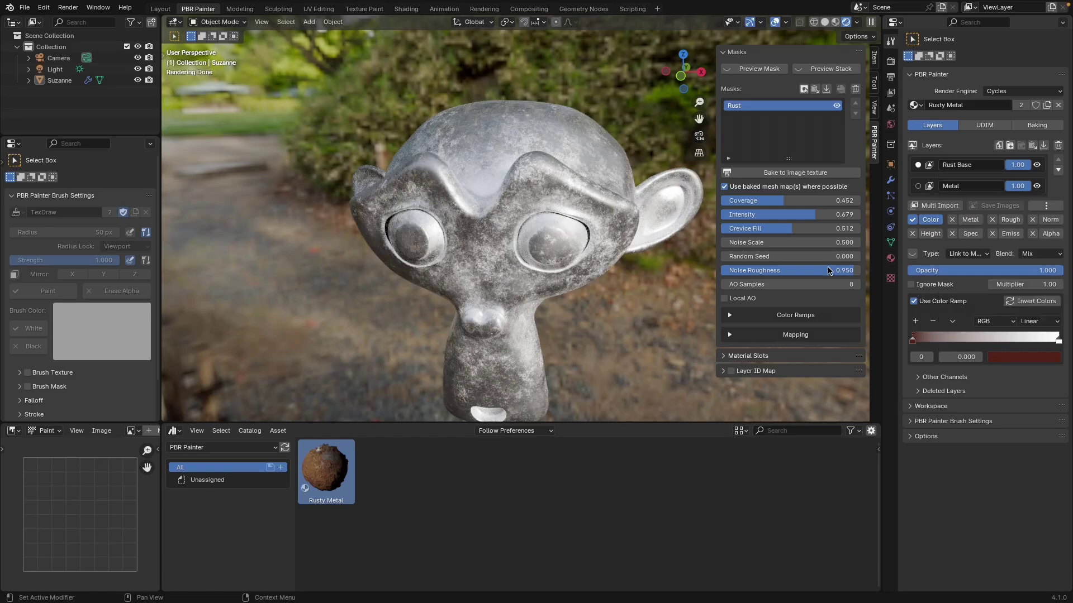
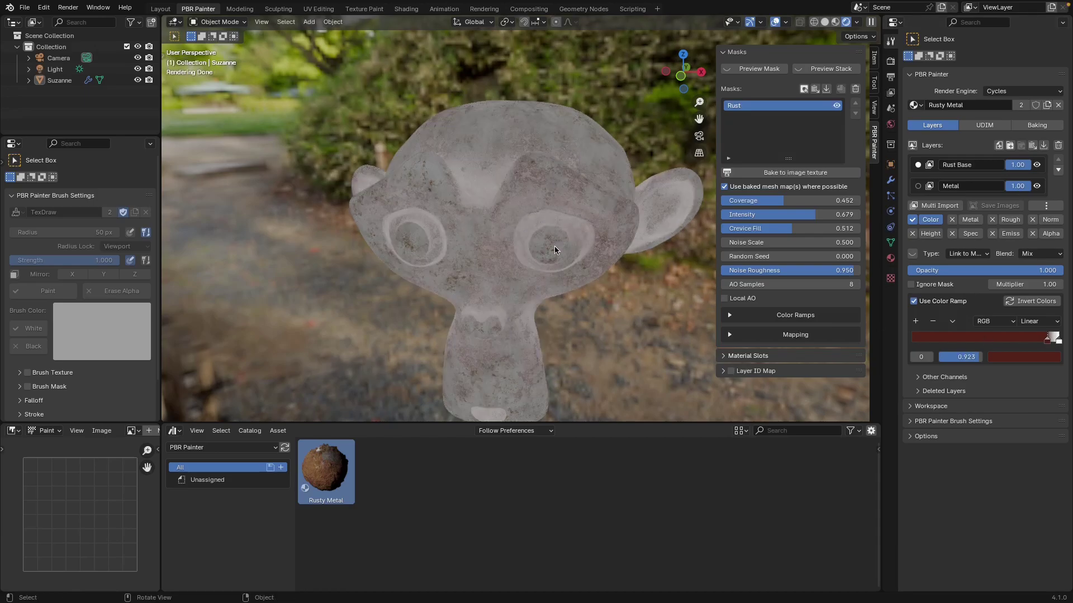
Change the color ramp's white end stop to a very dark reddish brown.
click(1056, 339)
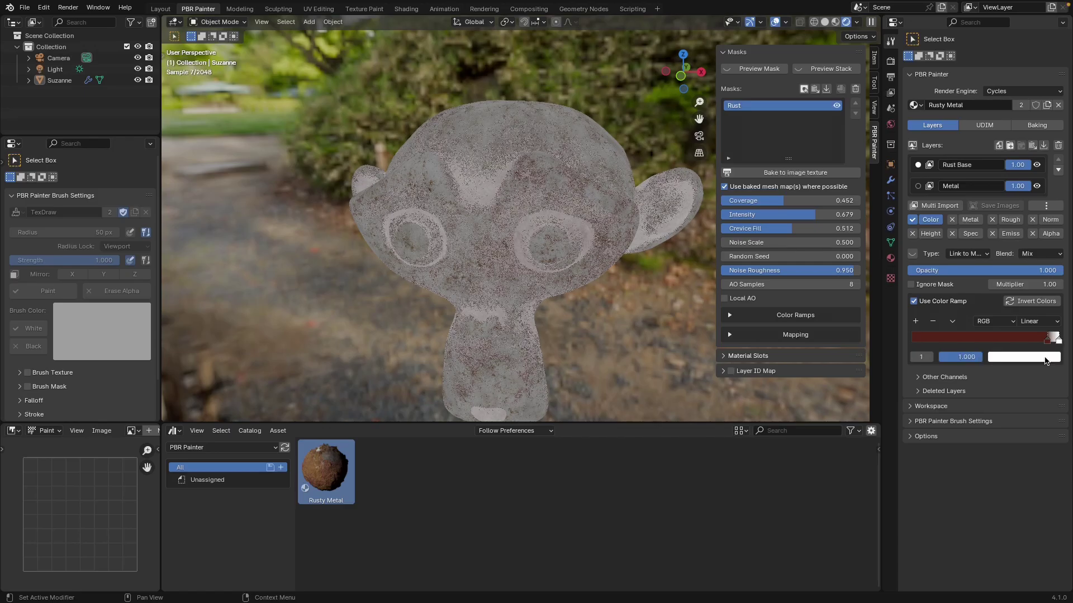
click(1034, 356)
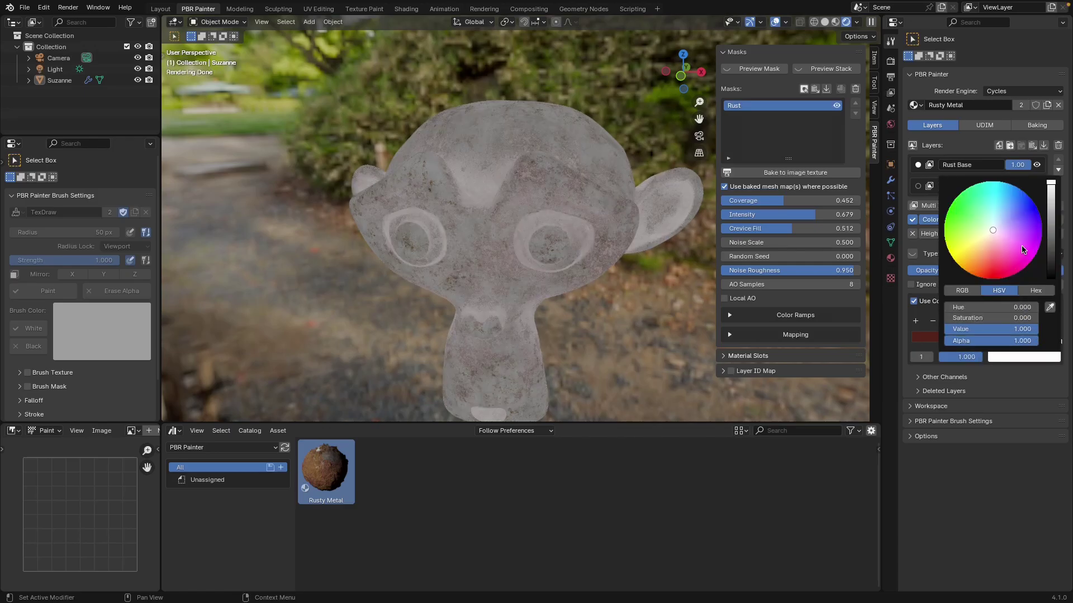
click(1053, 268)
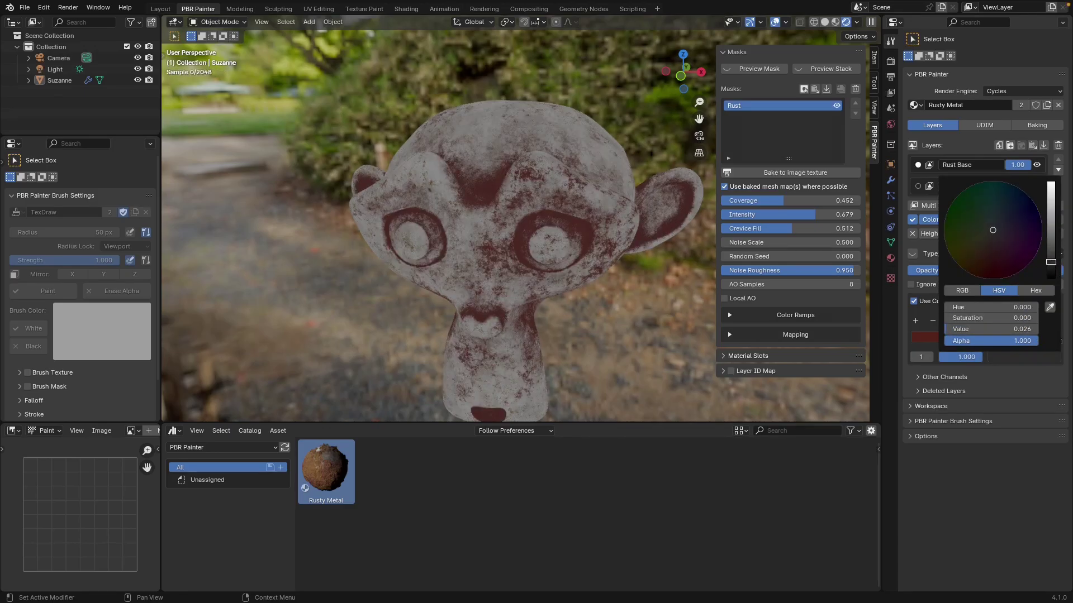
drag(1053, 264, 1056, 262)
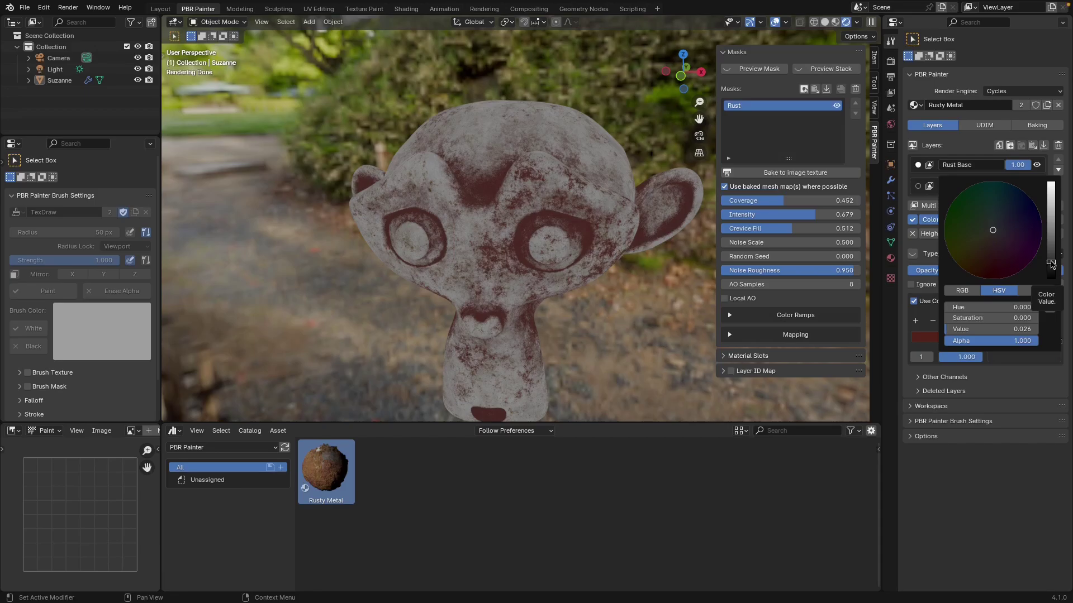
click(983, 267)
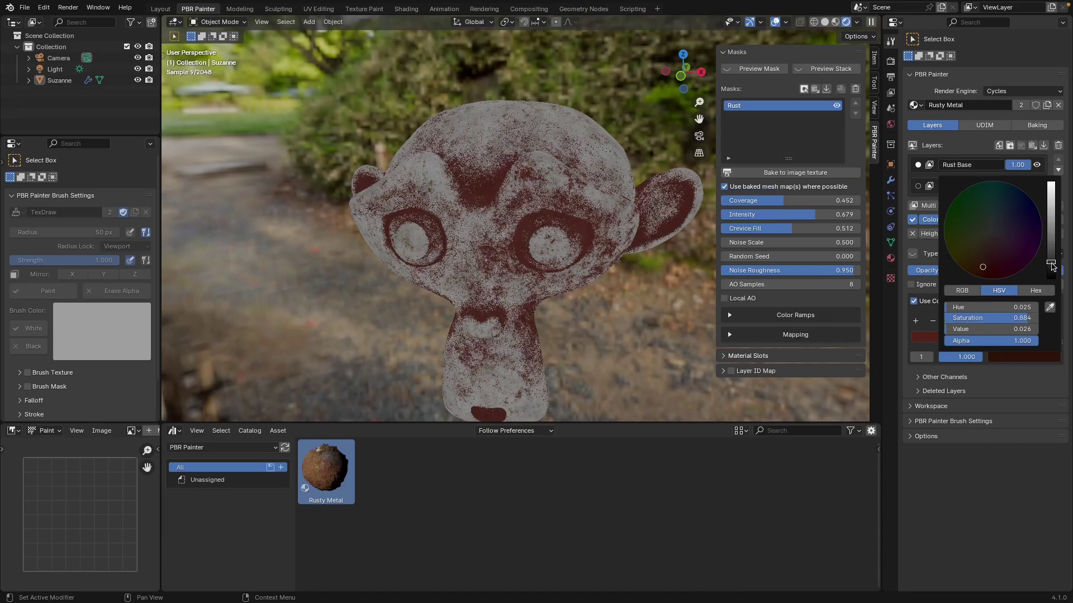
drag(1053, 266, 1053, 259)
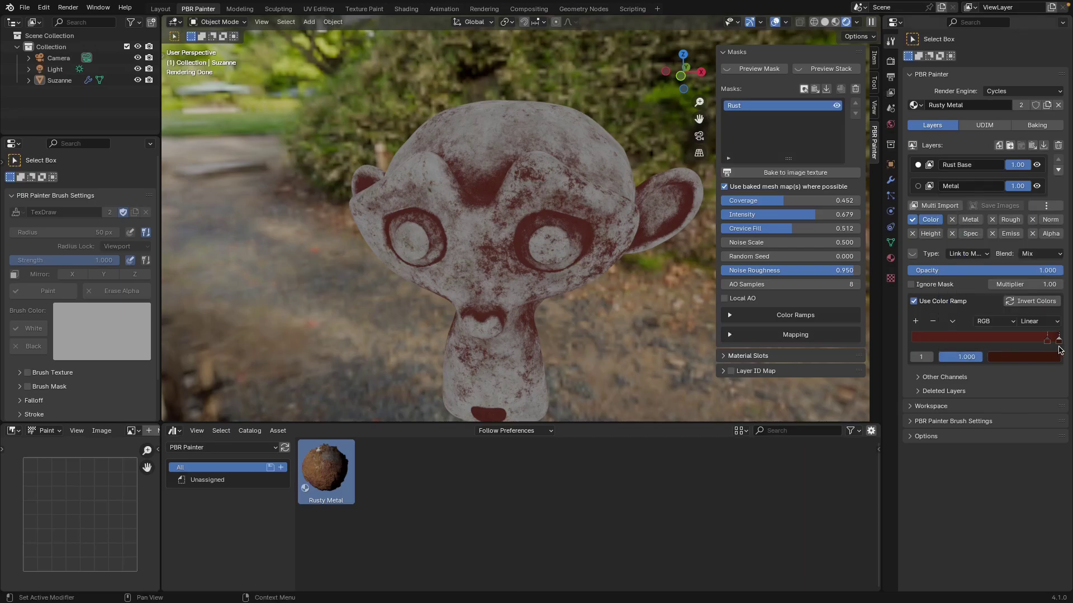
Shift the ramp's dark stops inward, the second to 0.959, and add a third stop in orange-brown at position 1.000.
drag(1049, 342, 1054, 343)
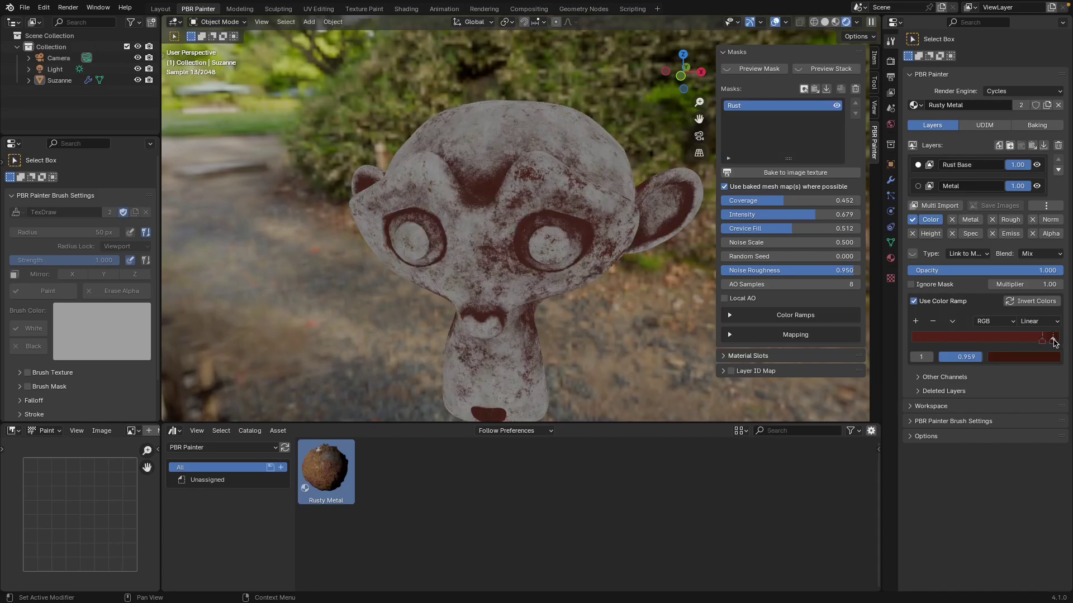
click(915, 322)
drag(1047, 342, 1060, 342)
click(1026, 355)
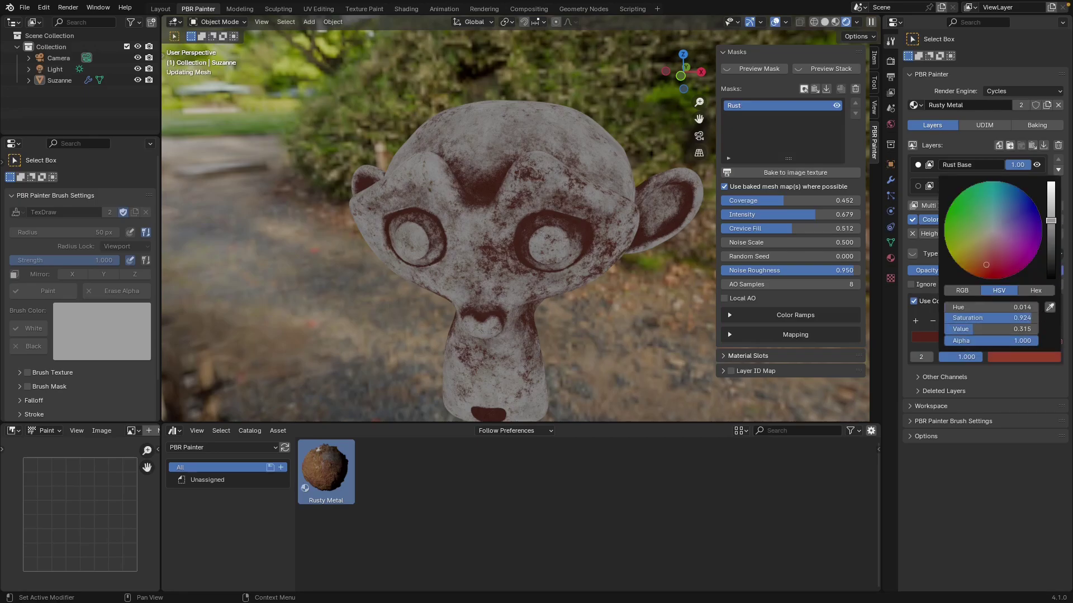
drag(1050, 230, 1051, 220)
click(976, 261)
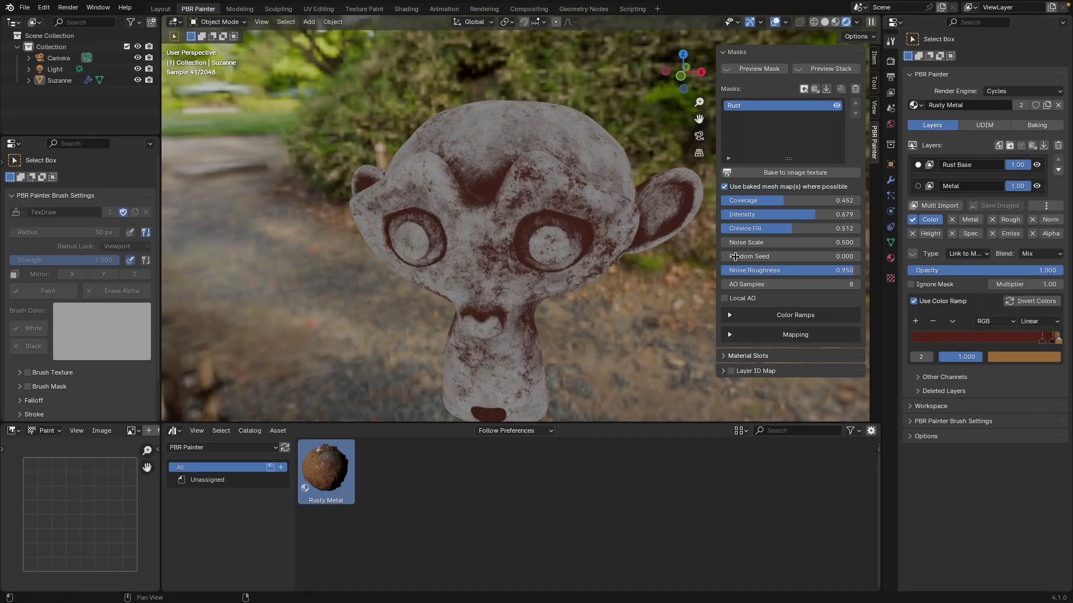
Move the color ramp's orange-brown stop inward to 0.967 and the very dark reddish brown stop to 0.941.
scroll(519, 253, up, 5)
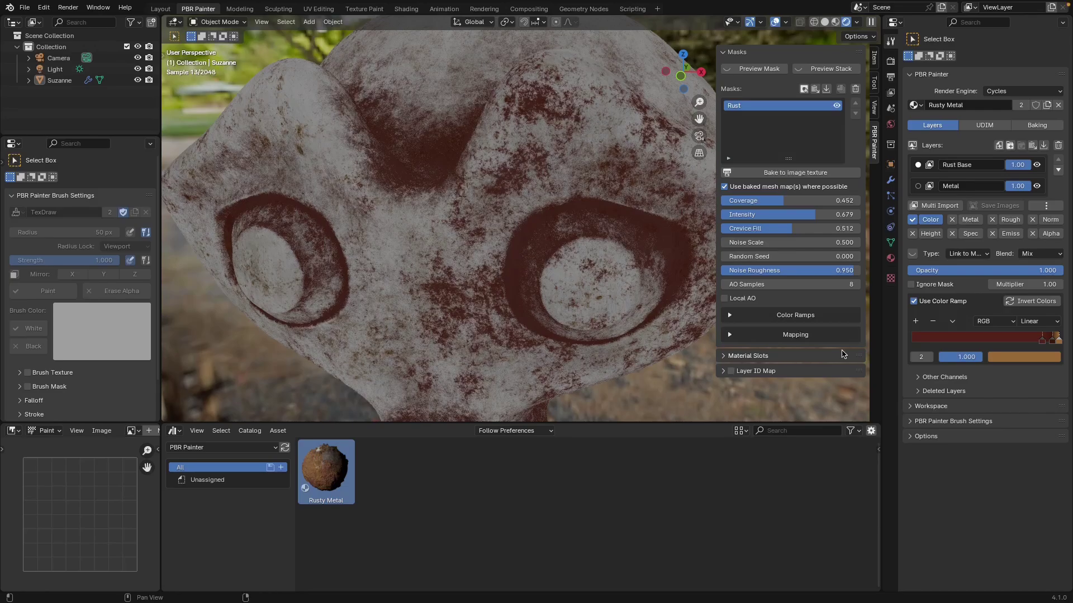
mouse_move(1059, 340)
mouse_down()
mouse_move(1037, 342)
mouse_move(1048, 343)
mouse_up()
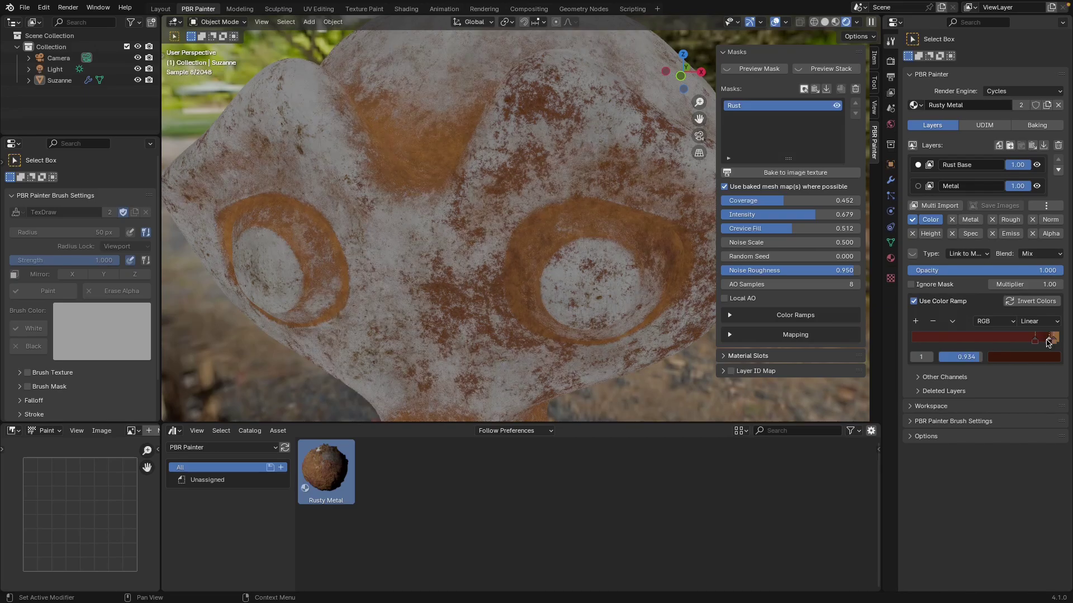
scroll(486, 285, down, 5)
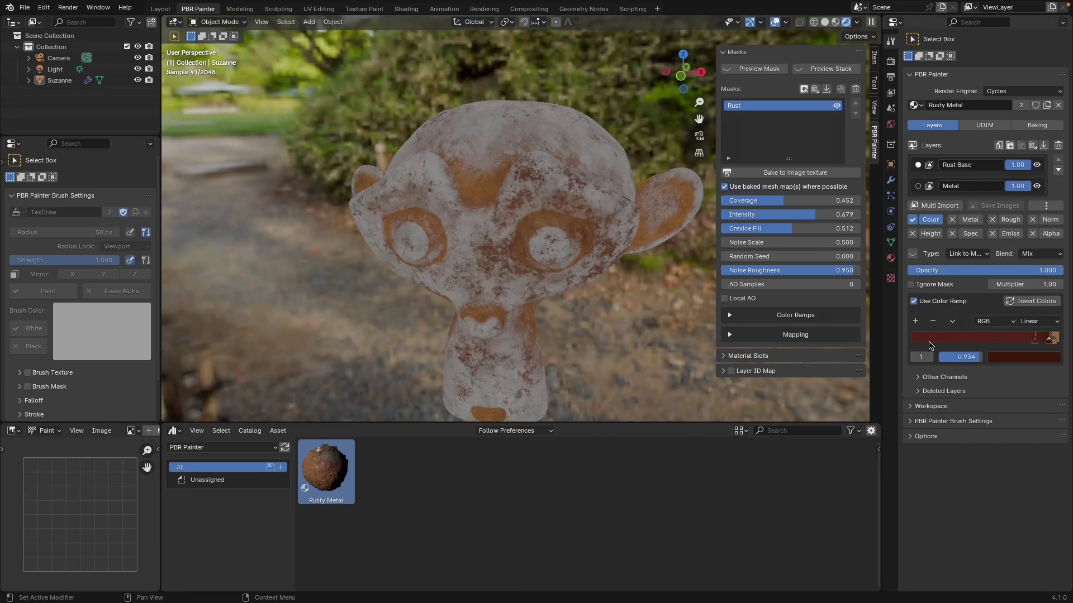
drag(1052, 342, 1050, 342)
mouse_move(623, 292)
middle_down()
mouse_move(601, 286)
mouse_move(642, 293)
middle_up()
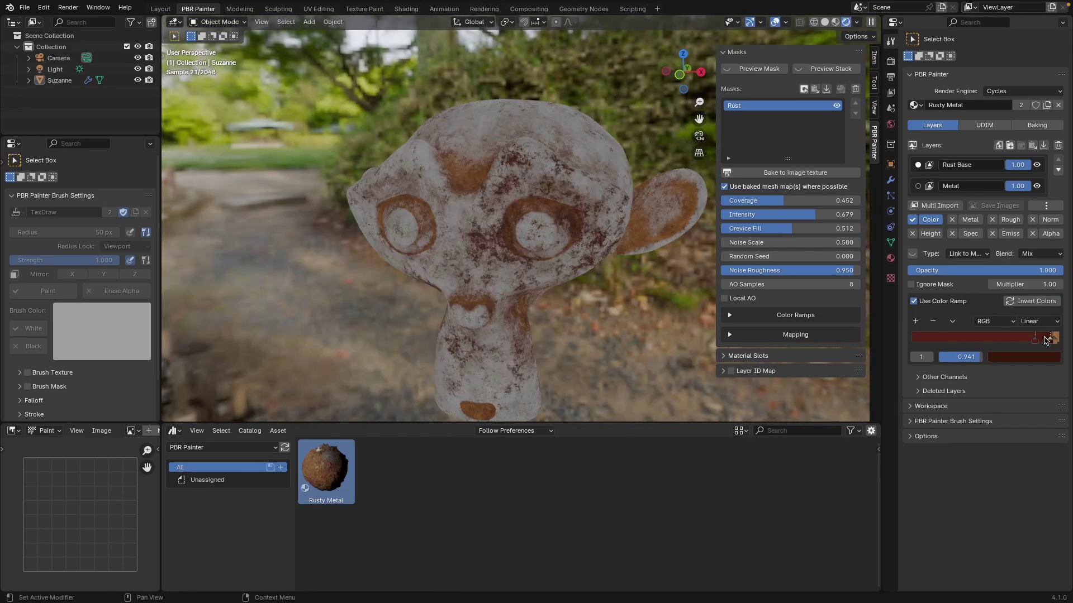
Lighten the ramp's orange-brown stop color slightly and check the rust colors on the model from several angles.
click(1056, 340)
click(1039, 357)
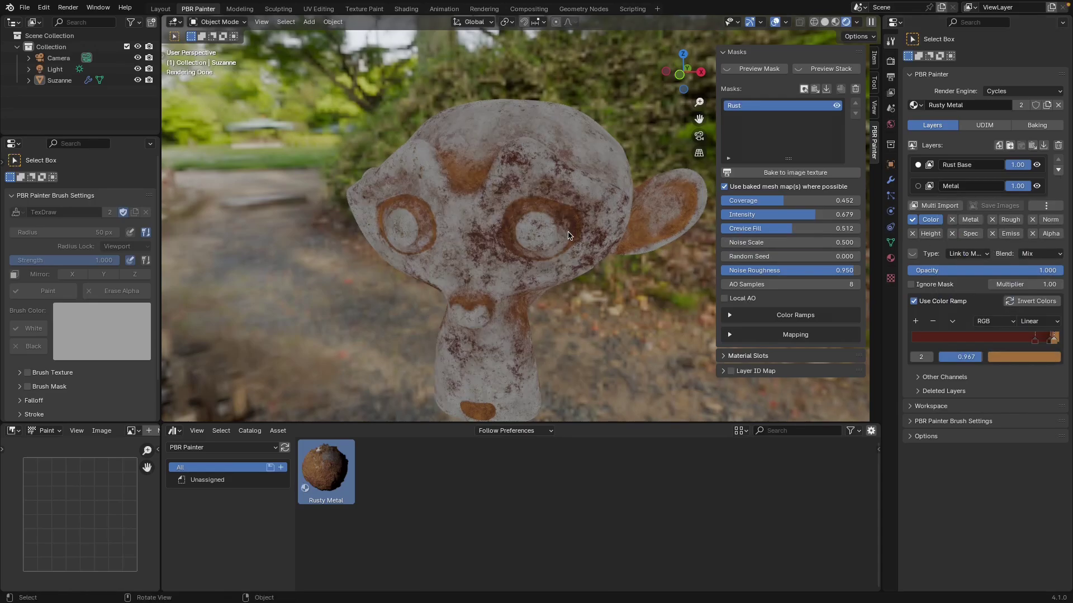
middle_drag(447, 248, 563, 264)
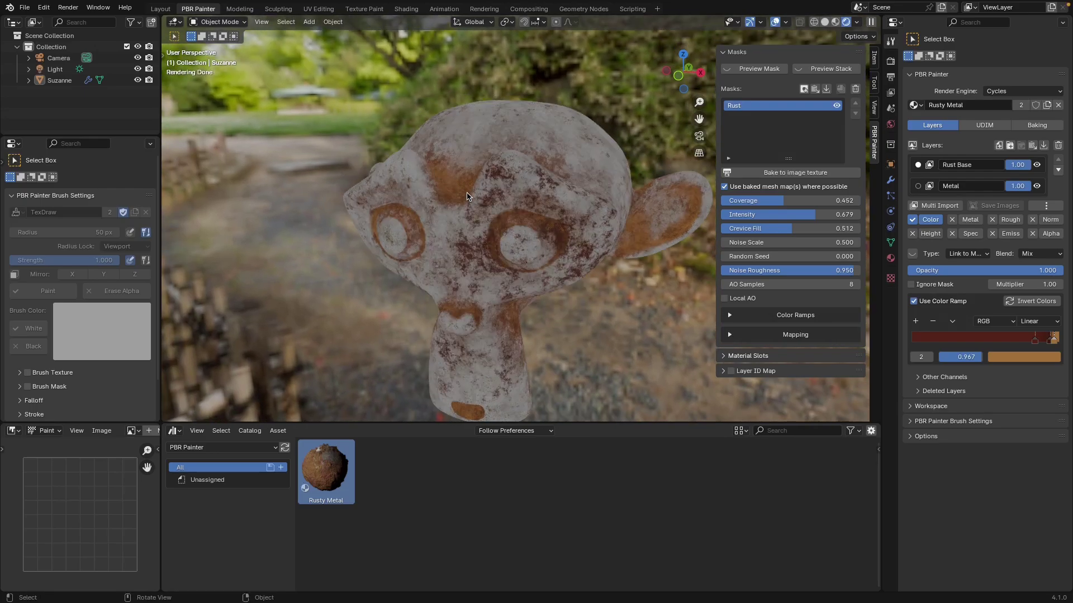
middle_drag(469, 197, 503, 251)
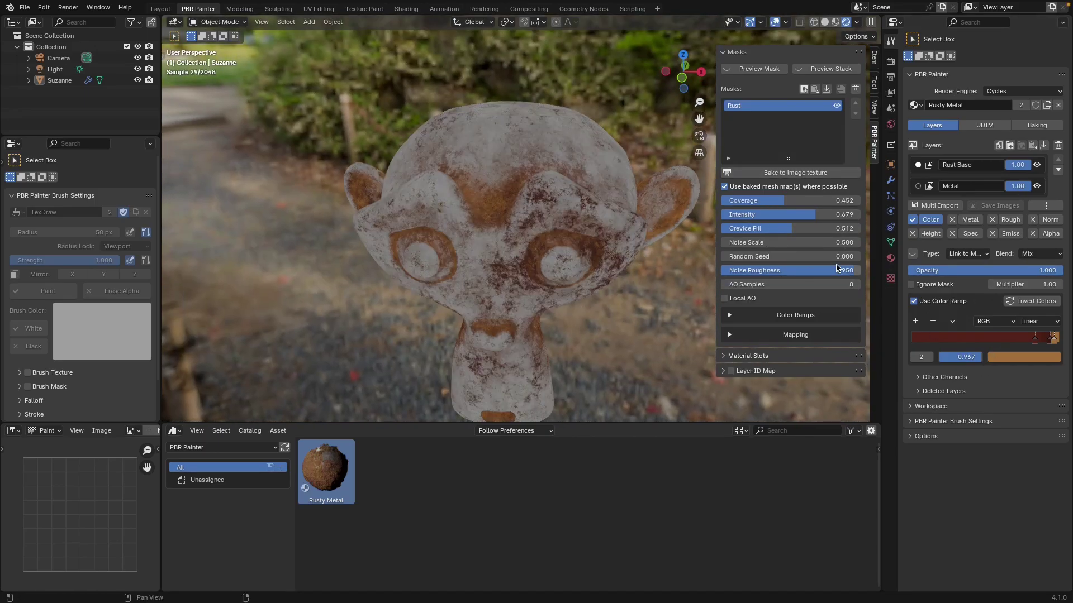
Enable the Rust Base layer's Metal and Rough channels, and set its roughness to 0.731.
click(971, 221)
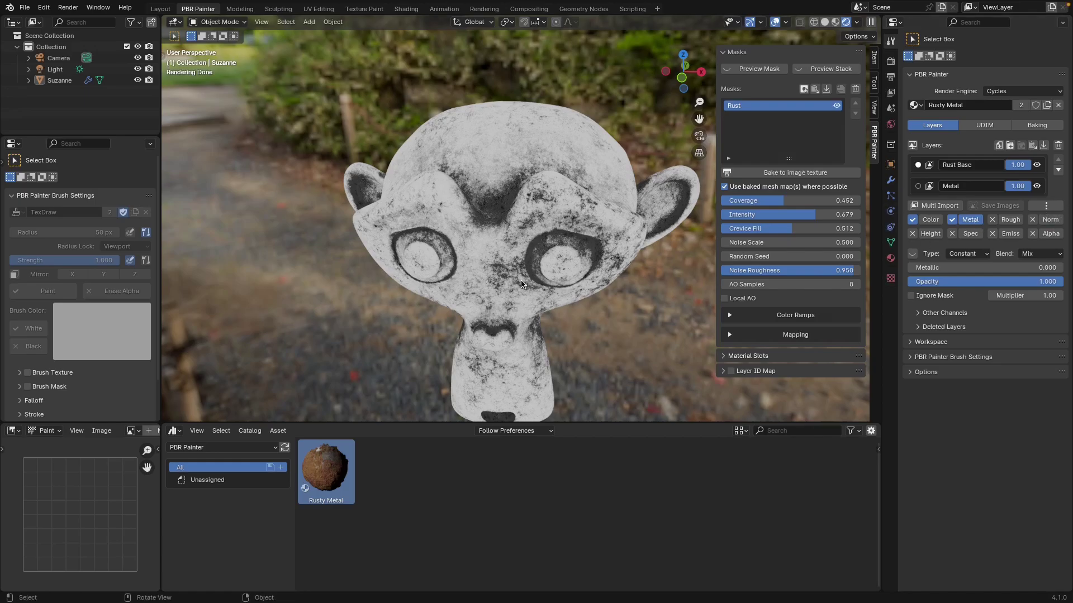
middle_drag(524, 285, 568, 263)
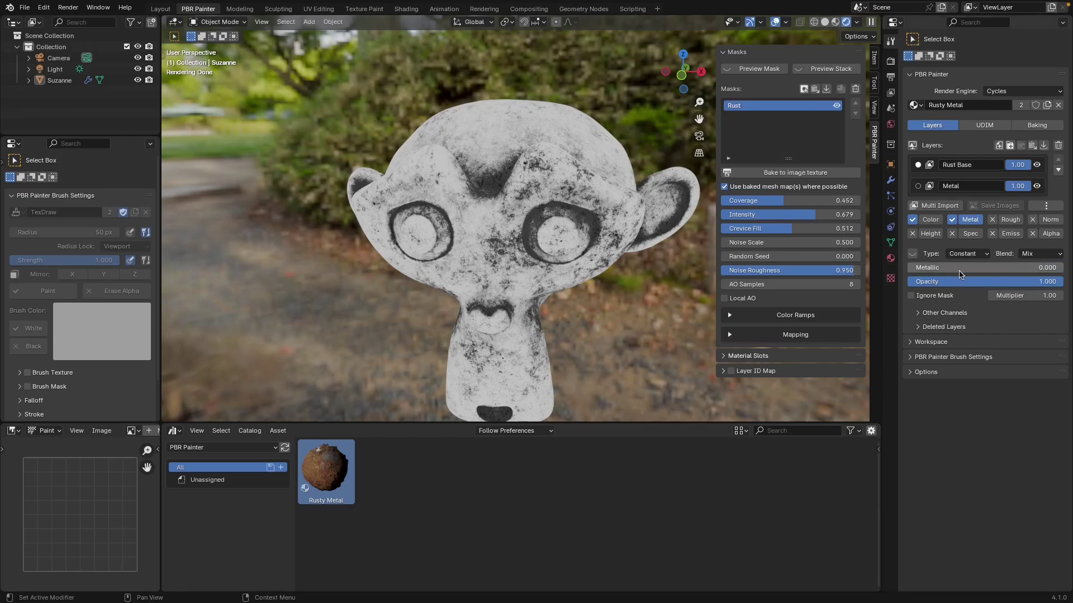
click(994, 220)
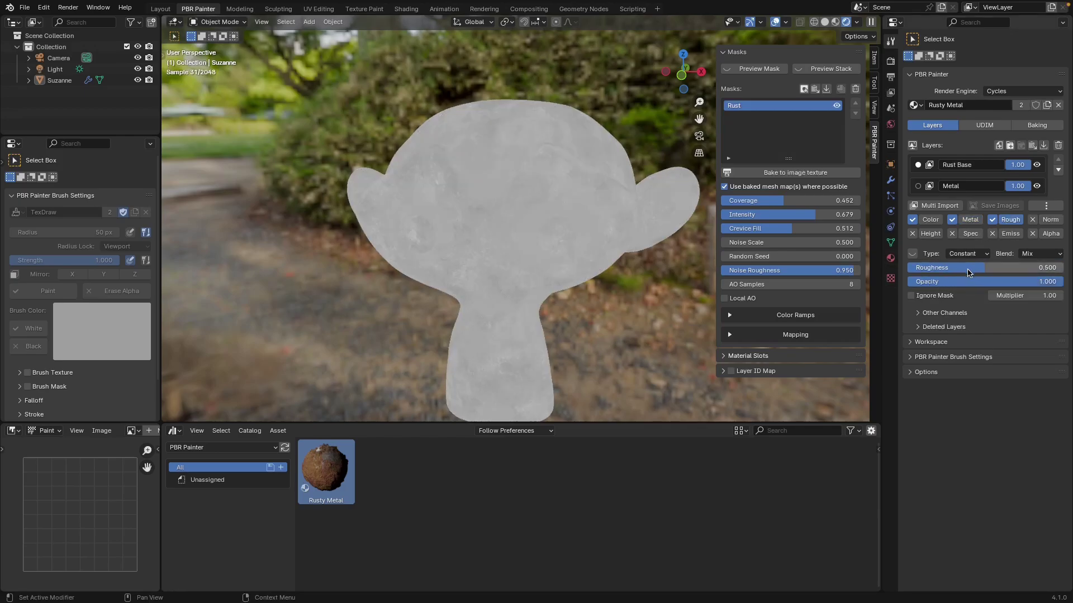
drag(955, 269, 988, 270)
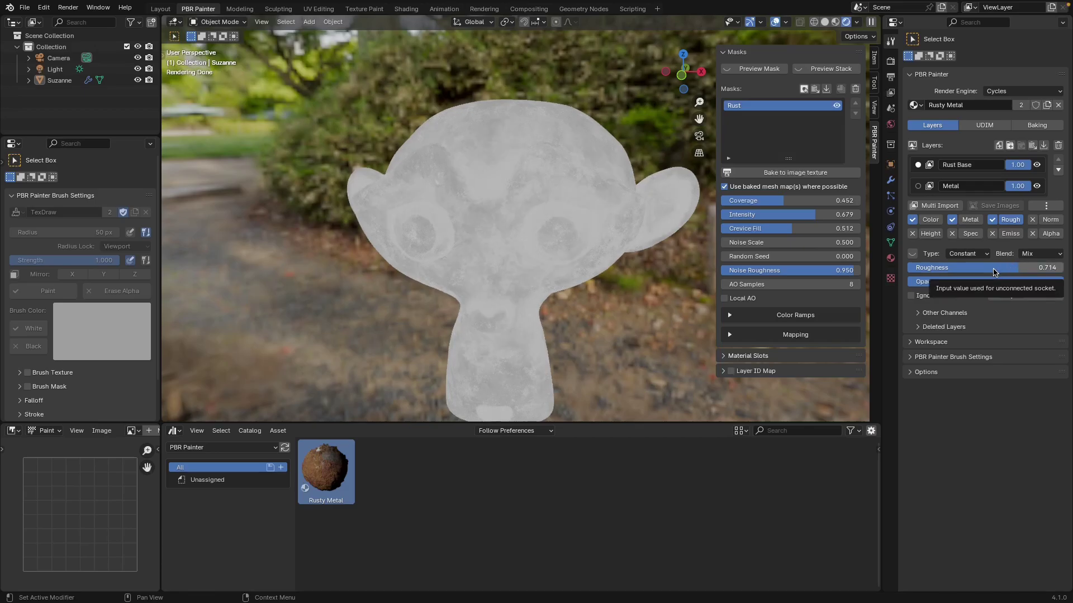
drag(993, 270, 996, 269)
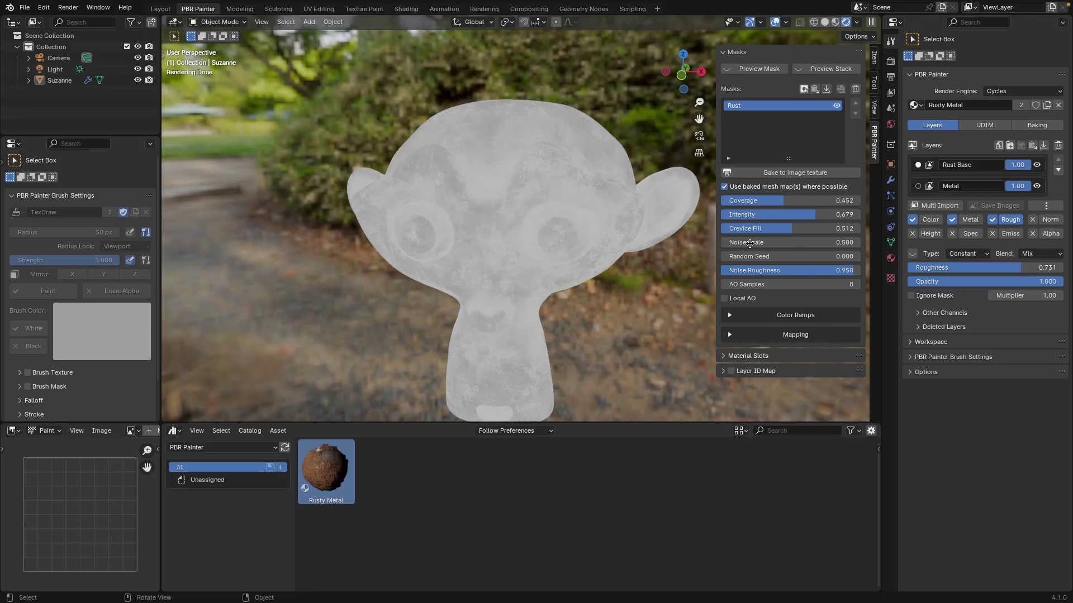
Enable the Rust Base layer's Normal channel with Layer Bump and inspect the bump detail around the head.
click(1050, 220)
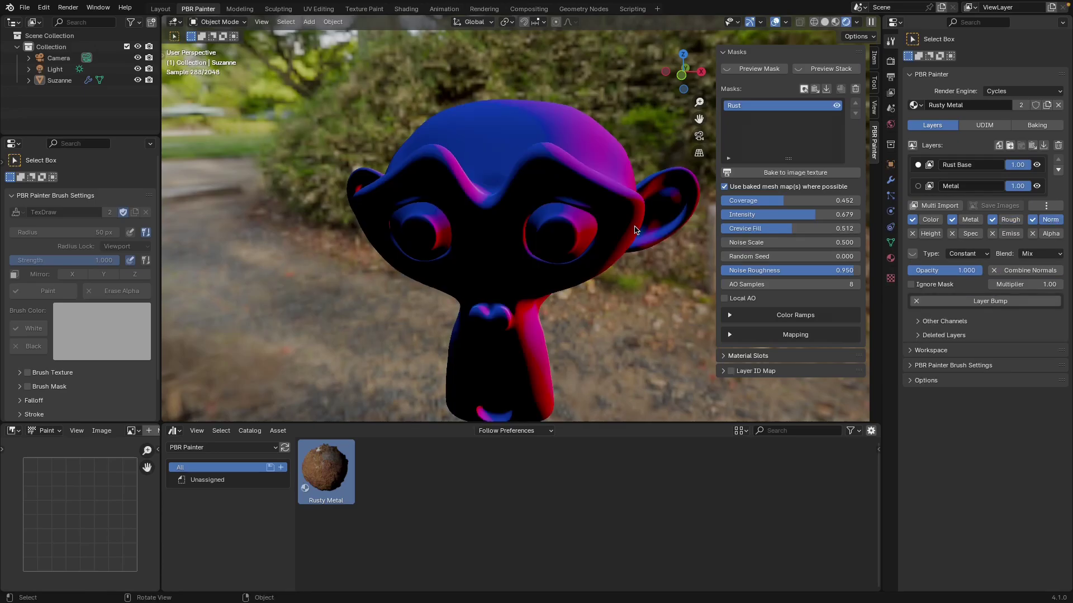
click(972, 303)
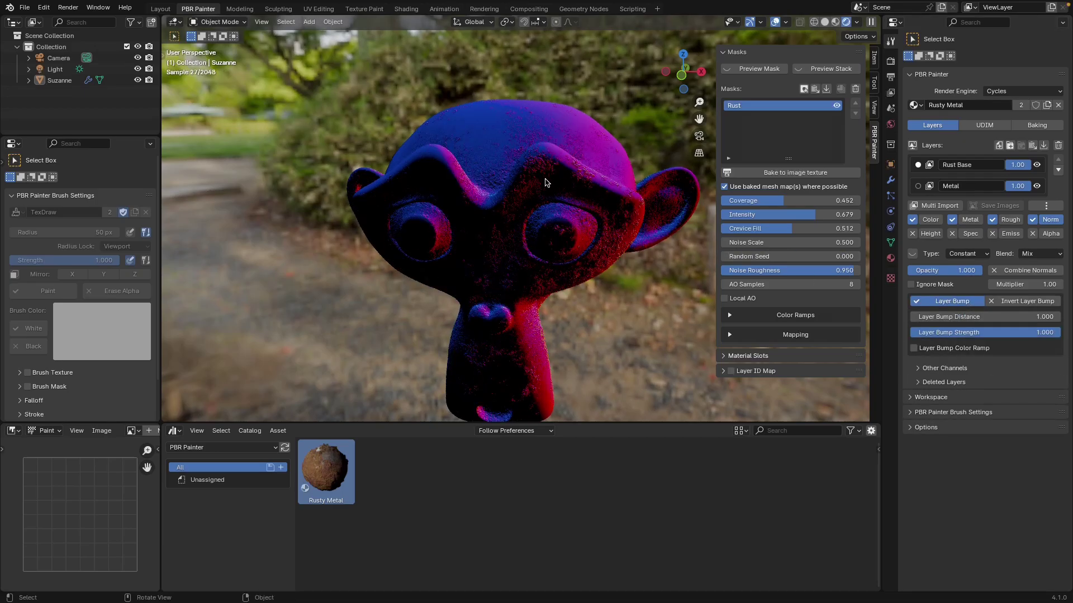
middle_drag(598, 230, 502, 263)
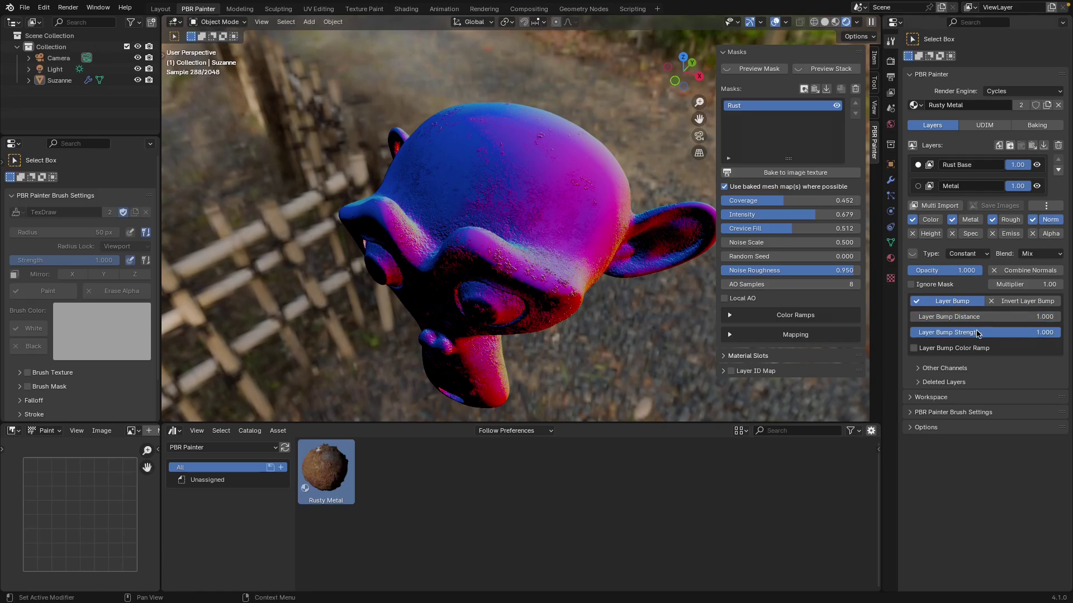
middle_drag(648, 246, 617, 252)
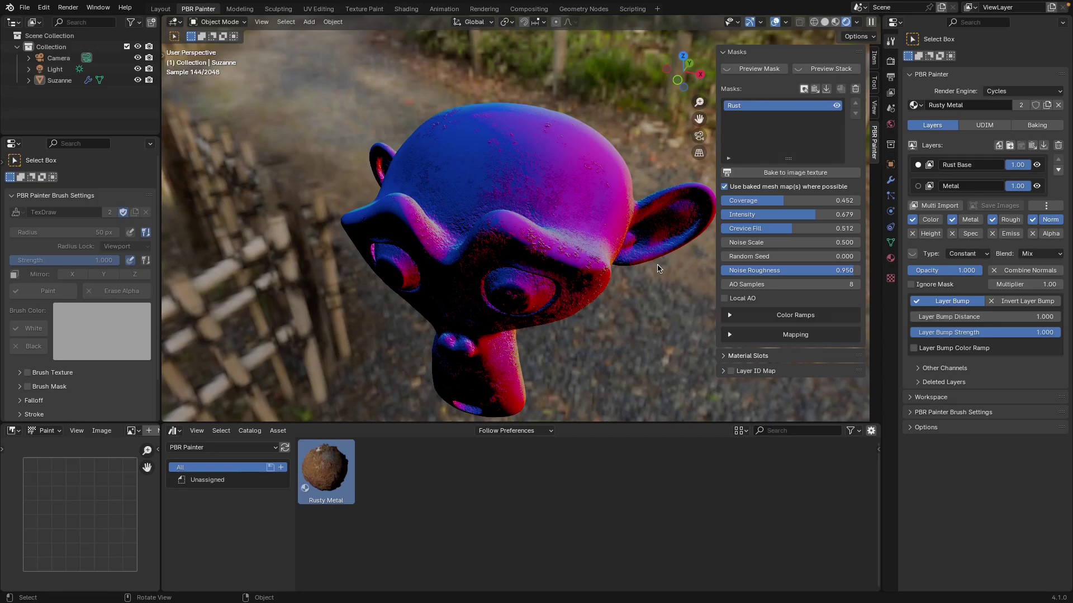
Switch the view mode from Single Channel to Material and inspect the full rusty metal shading.
click(1046, 205)
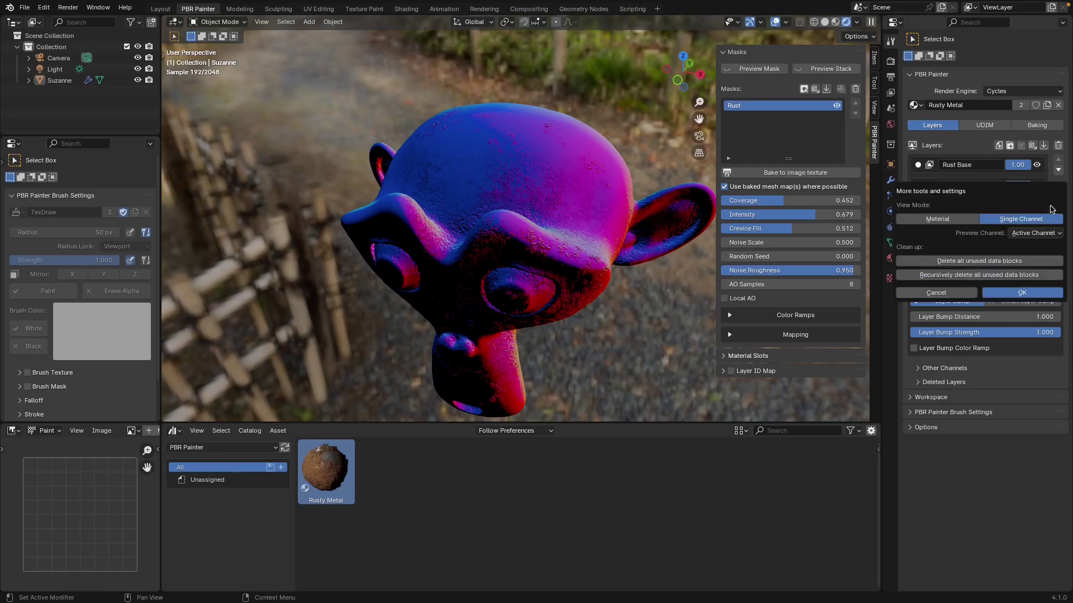
click(927, 220)
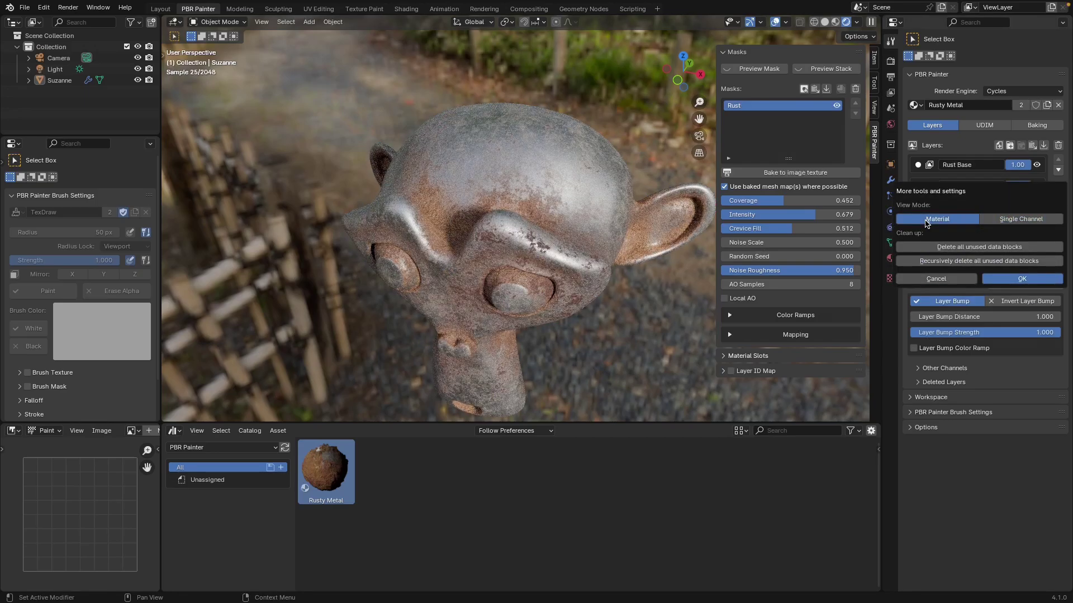
click(1043, 281)
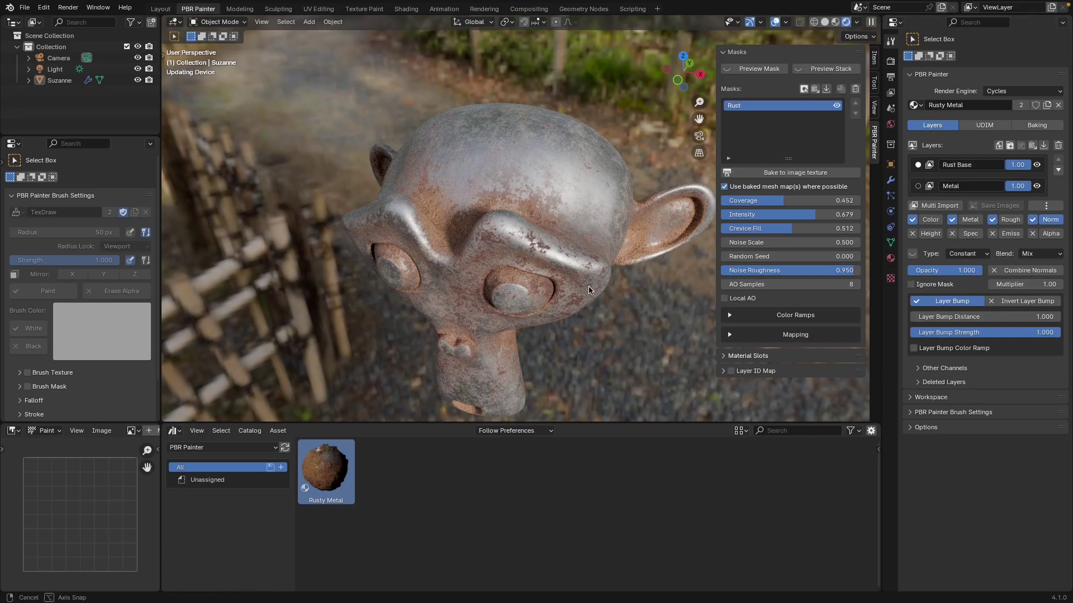
middle_drag(588, 292, 600, 275)
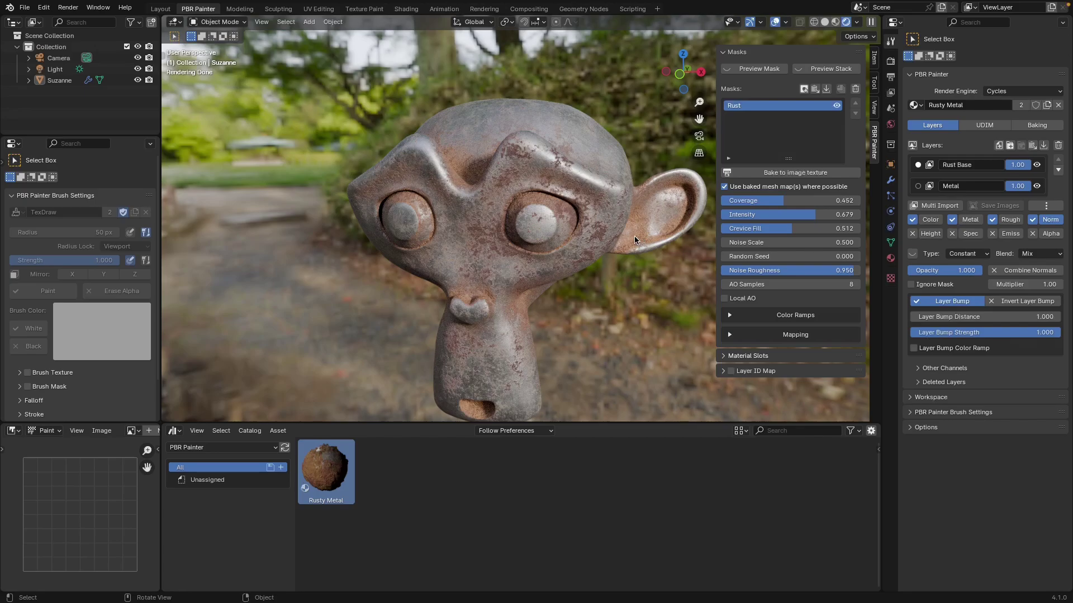
Enable the Rust Base layer's Height channel with a displacement scale of 0.01, toggling it off and on to compare.
click(932, 237)
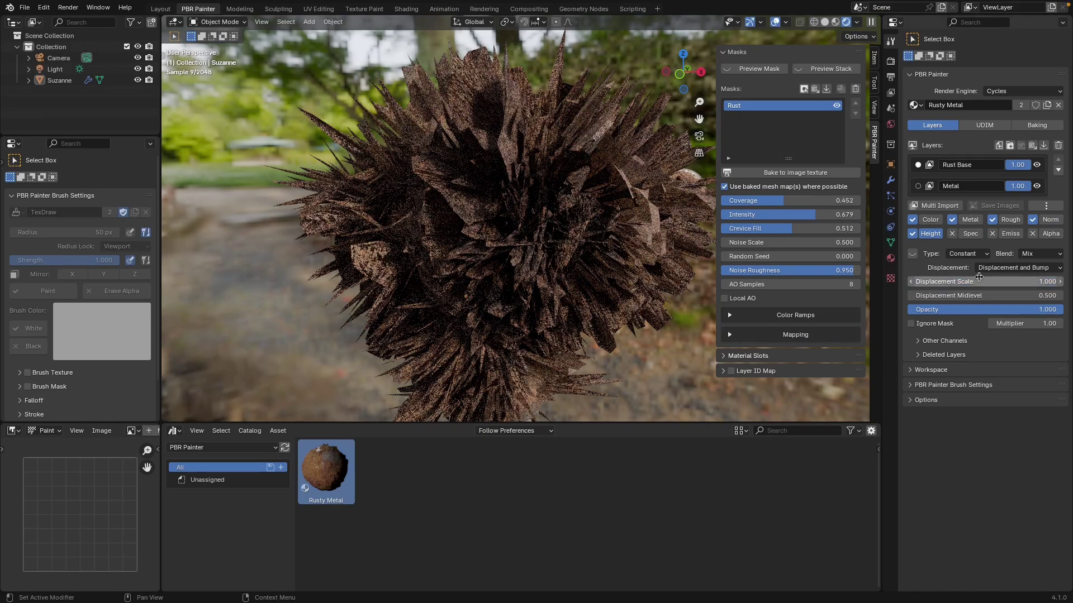
click(960, 283)
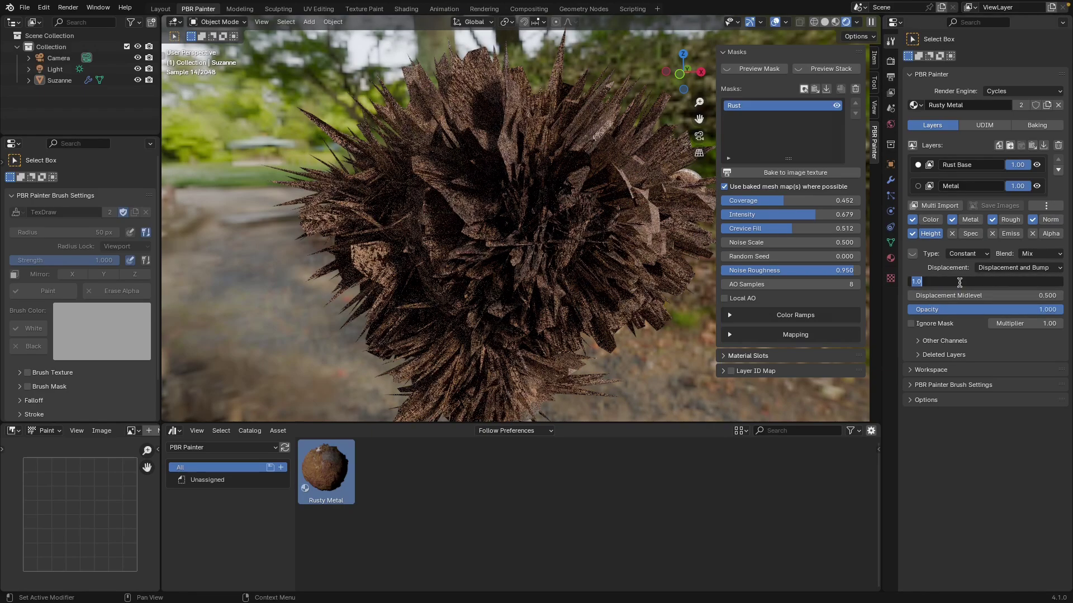
text(.01)
key(Return)
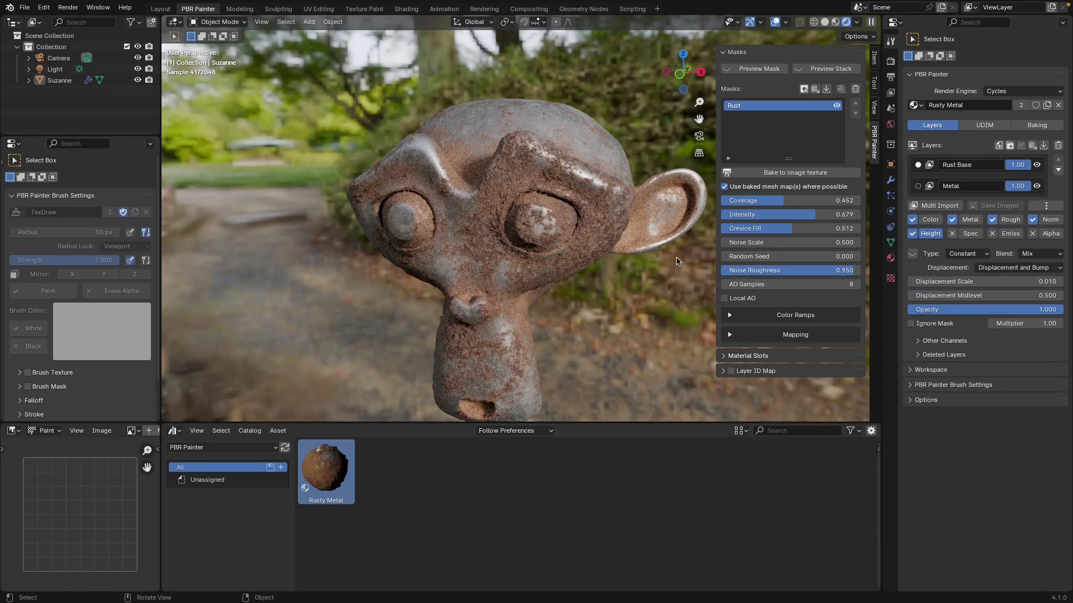
click(912, 233)
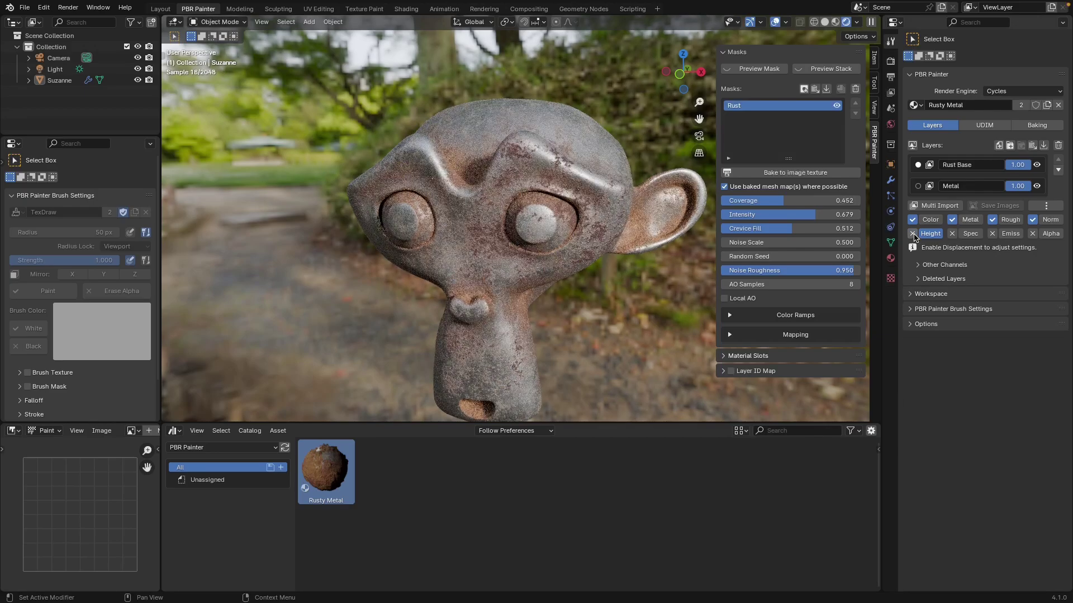
click(912, 234)
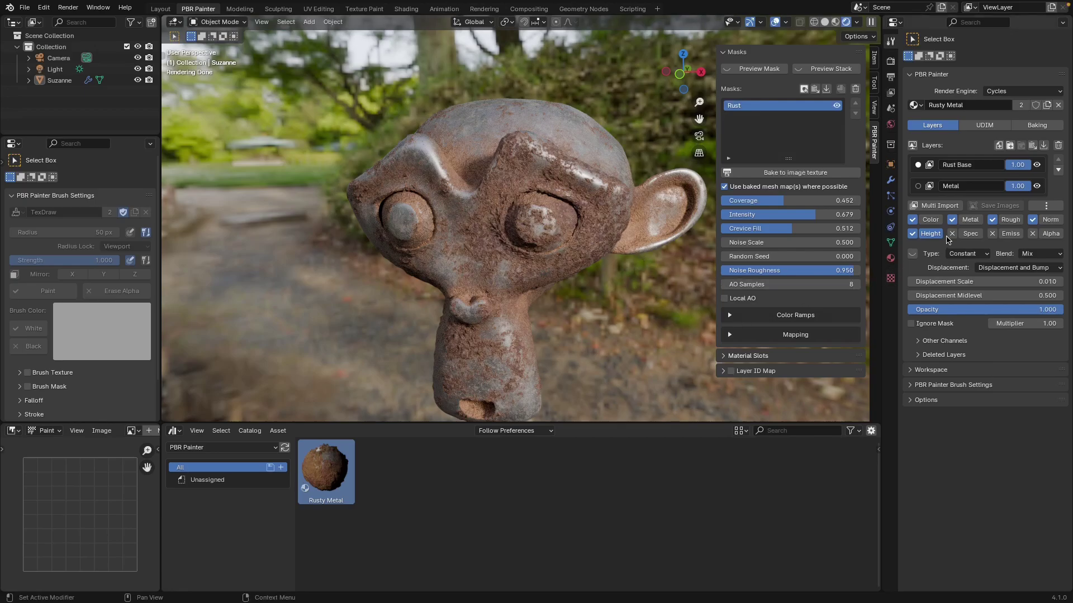
Raise the Rust Base layer's Color channel mask multiplier to 7.87 and check the result on the model.
click(931, 220)
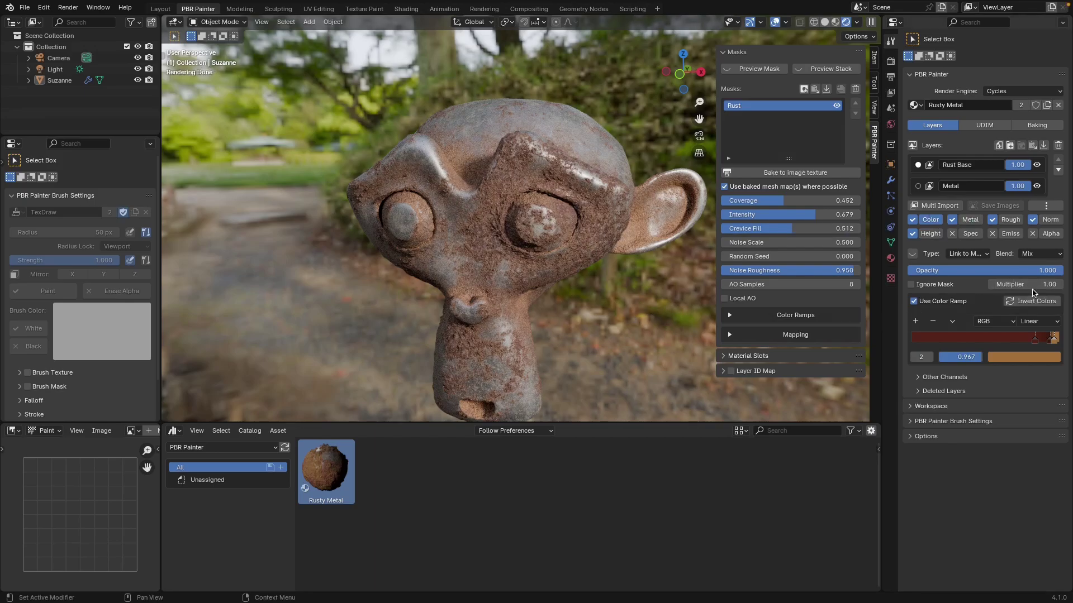
drag(1023, 284, 1049, 285)
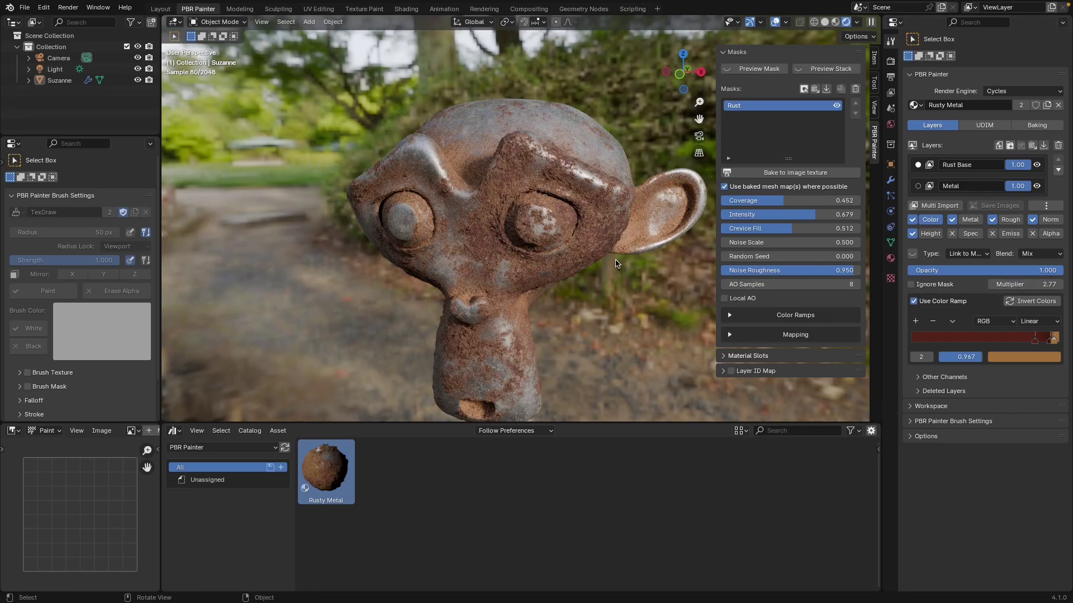
drag(1023, 285, 1050, 284)
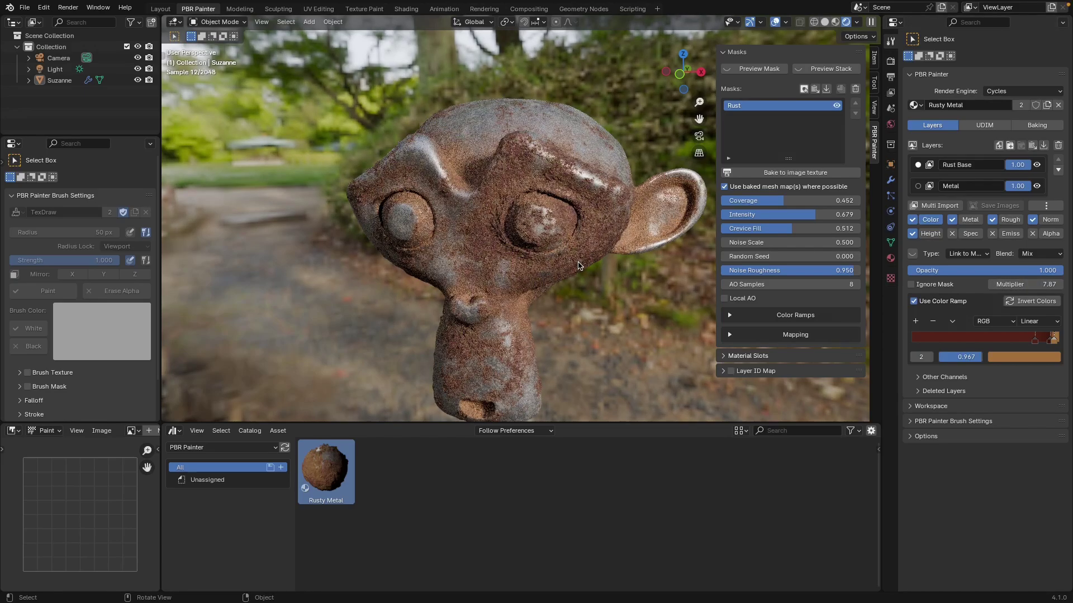
mouse_move(591, 276)
middle_down()
mouse_move(609, 277)
mouse_move(591, 278)
middle_up()
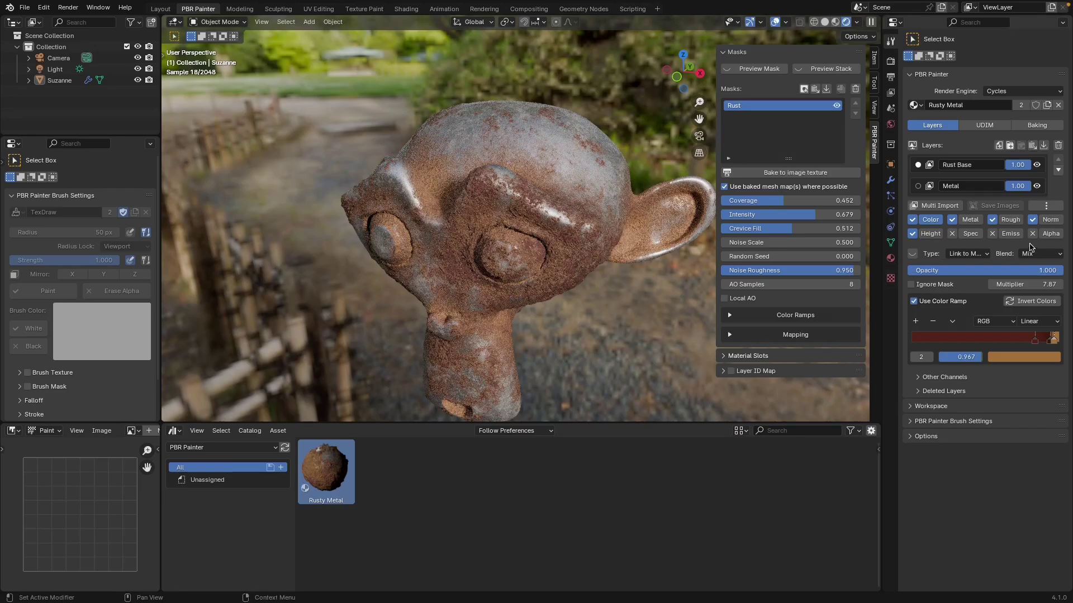
Set the mask multiplier to 6.34 on the Metal channel and 7.45 on the Rough channel.
click(973, 222)
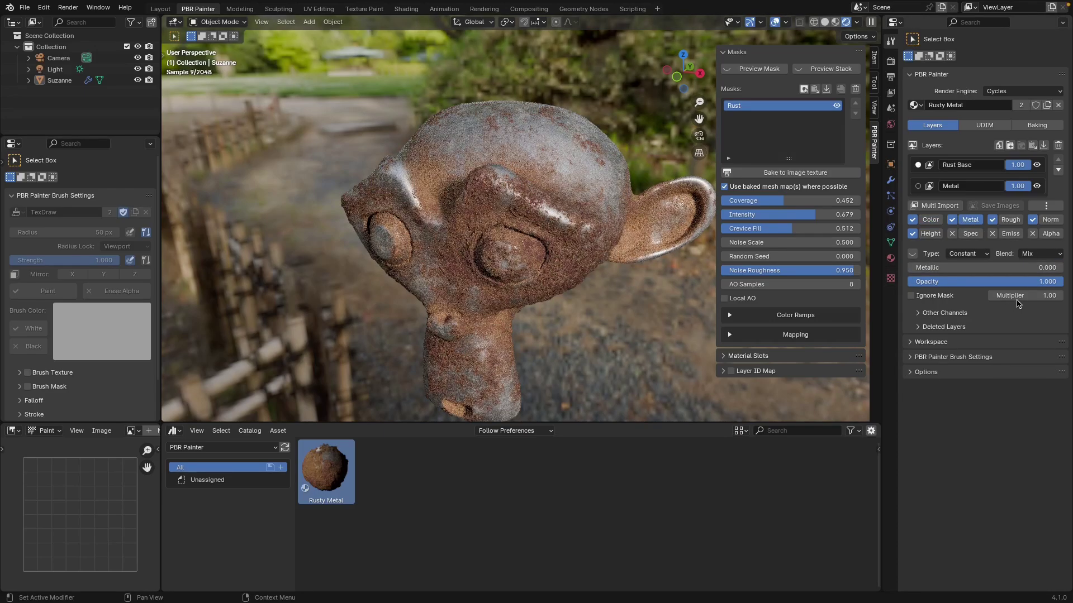
drag(1017, 301, 1059, 296)
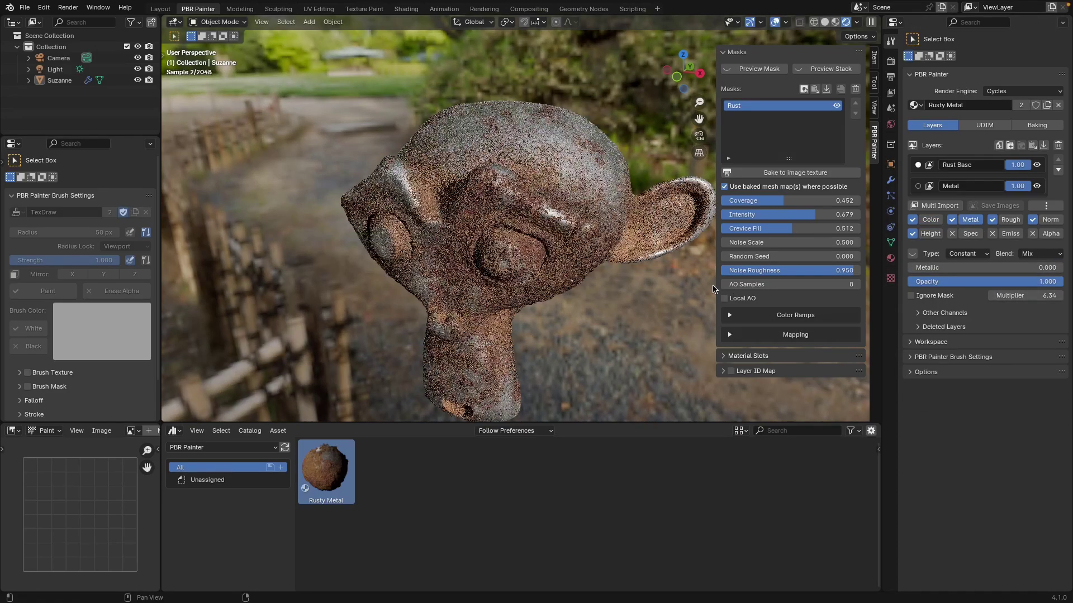
click(1011, 220)
drag(1012, 296, 1062, 296)
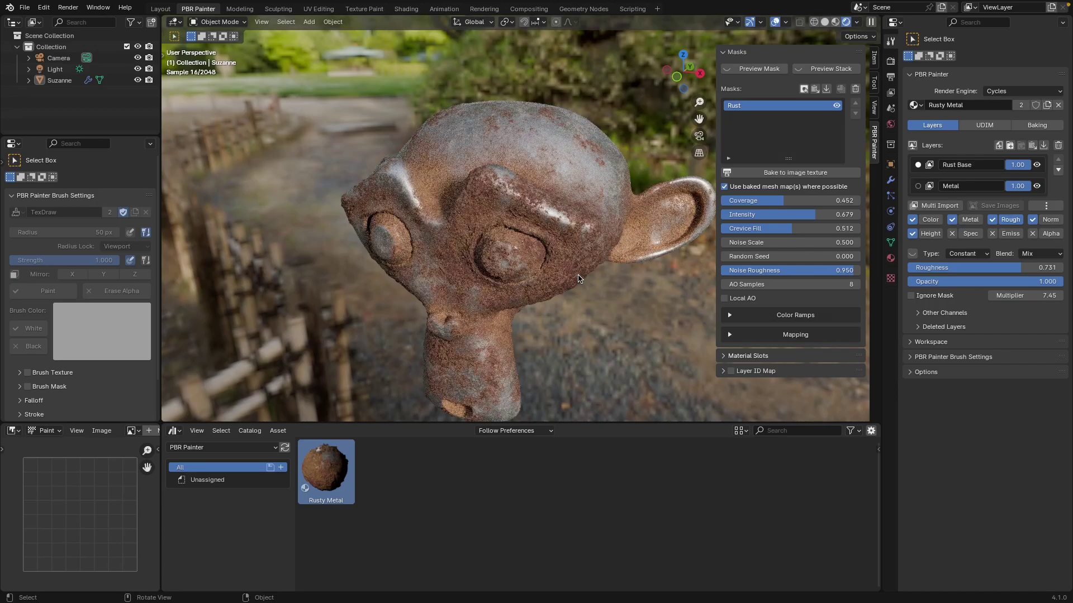
middle_drag(578, 277, 657, 223)
Try a mask multiplier of 9.76 on the Rust Base layer's Norm channel and reset it to 1.
click(1050, 219)
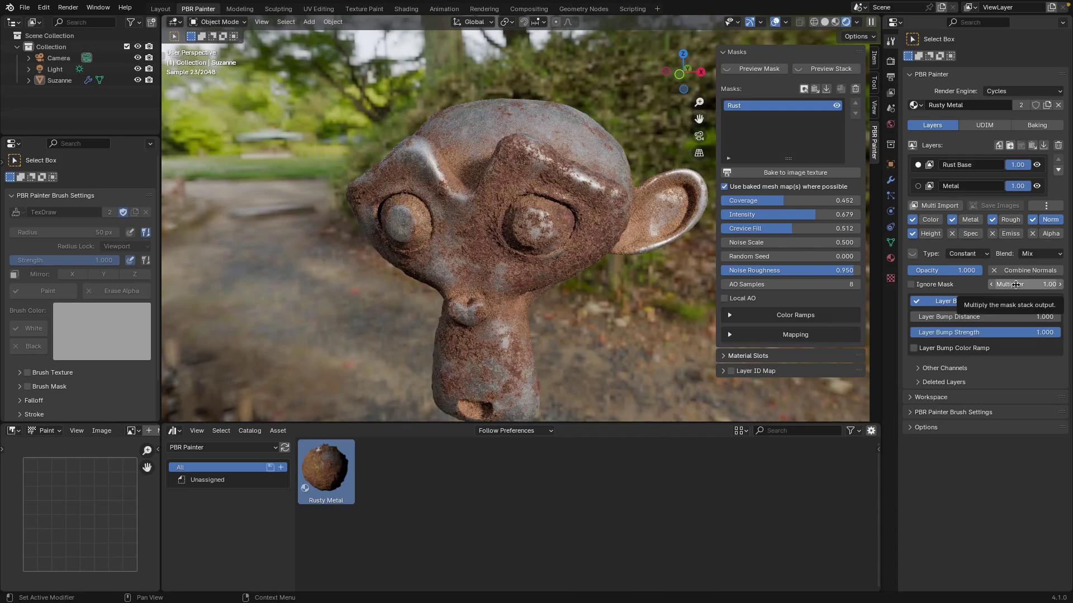
mouse_move(1025, 285)
mouse_down()
mouse_move(1059, 284)
mouse_move(1015, 285)
mouse_up()
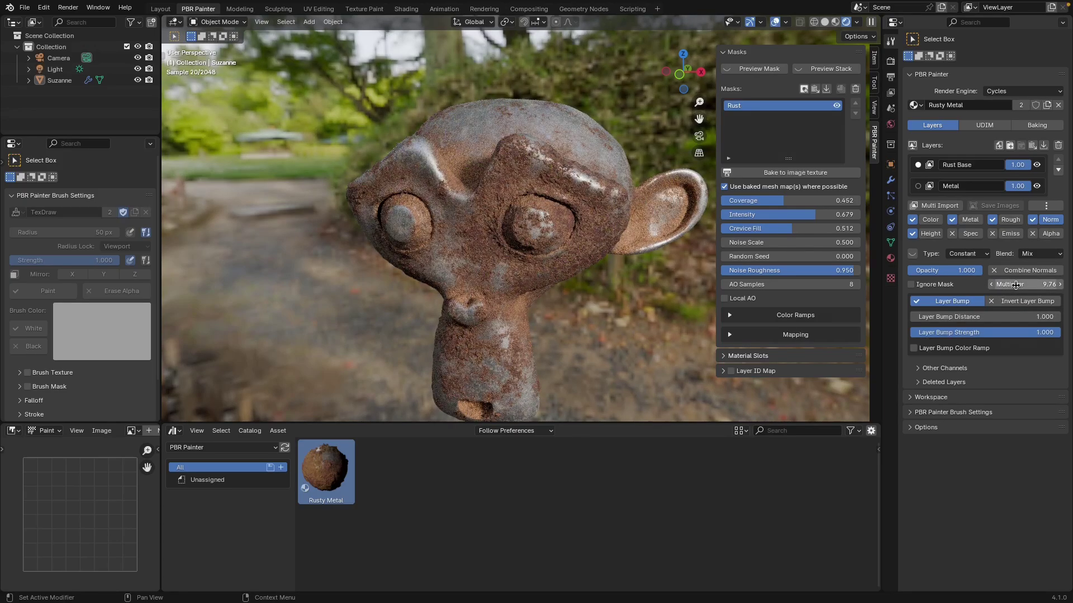
click(1015, 285)
text(1)
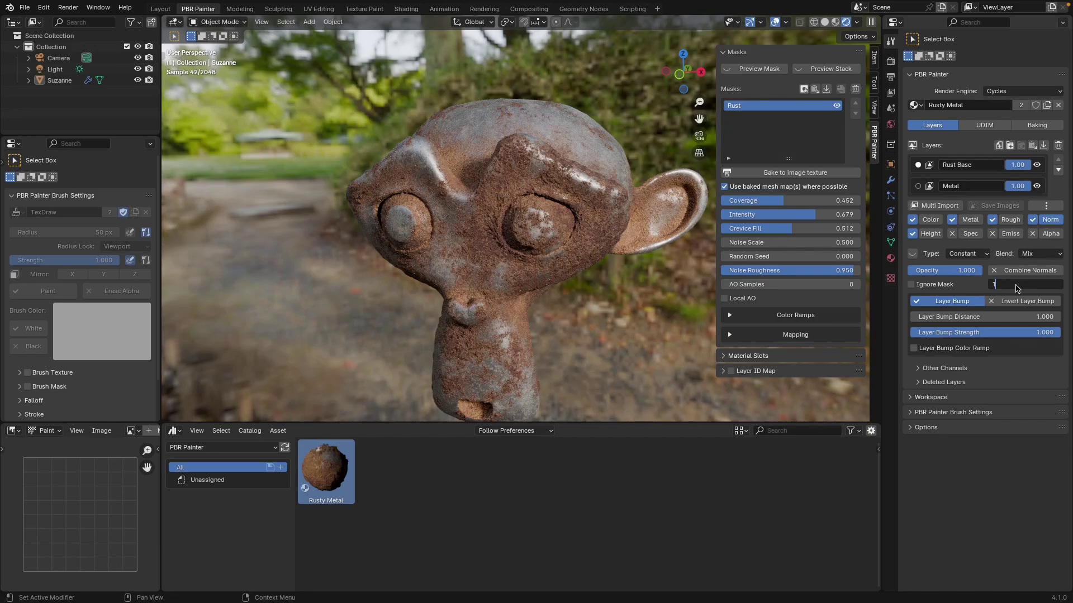
key(Return)
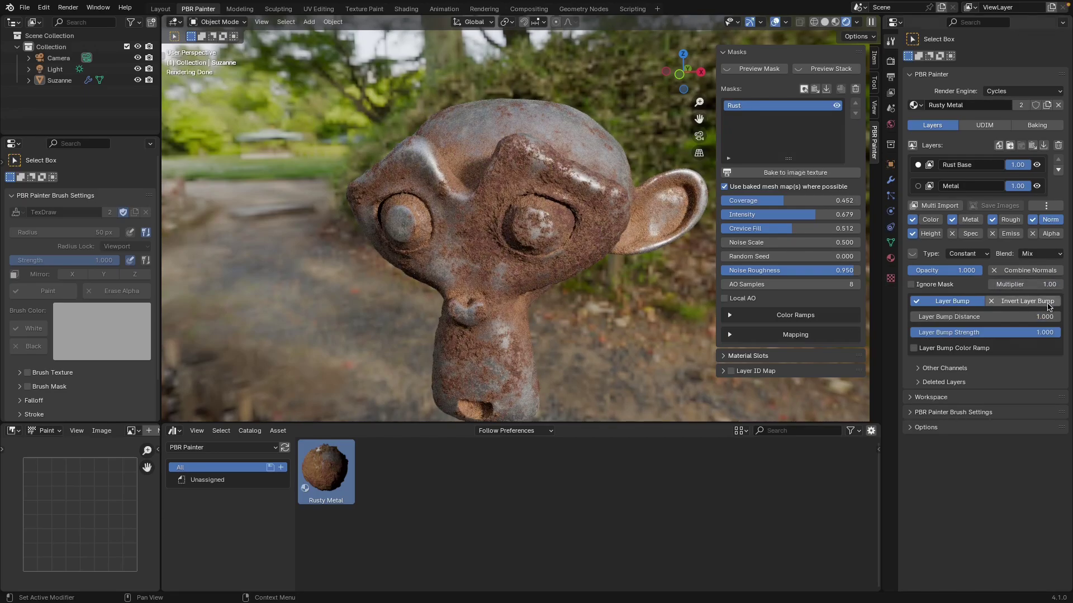
Set the Rust Base layer's Height displacement scale to 0.015 and check the surface relief.
click(940, 235)
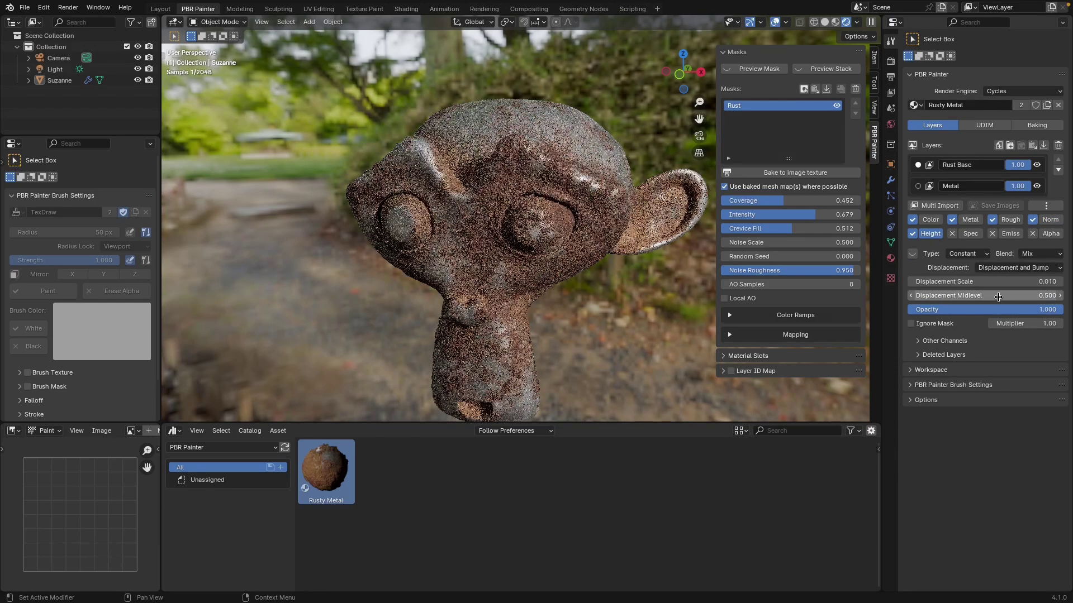
click(1006, 282)
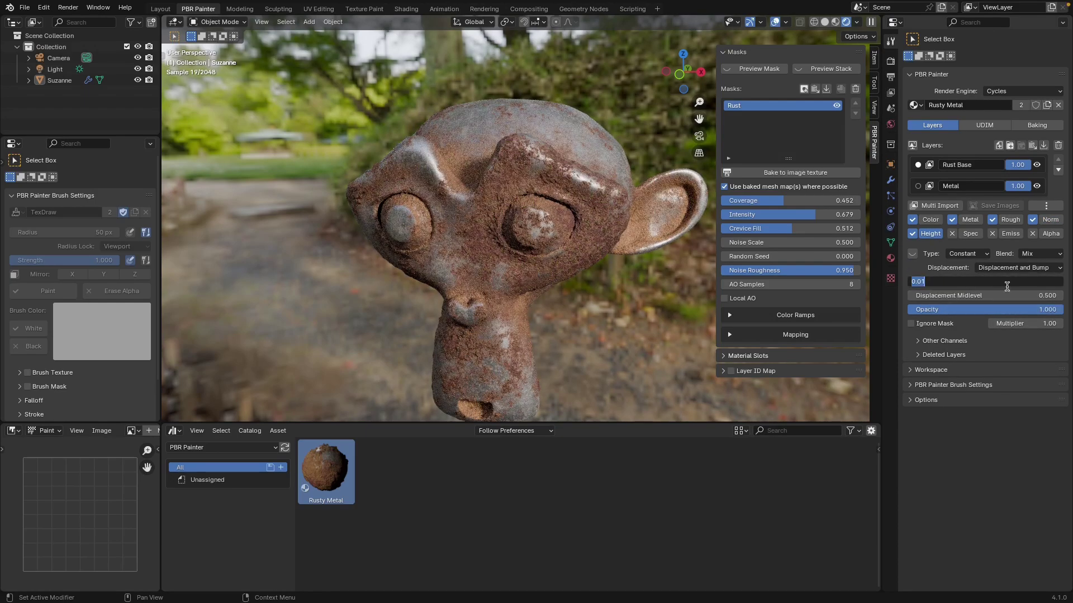
text(.015)
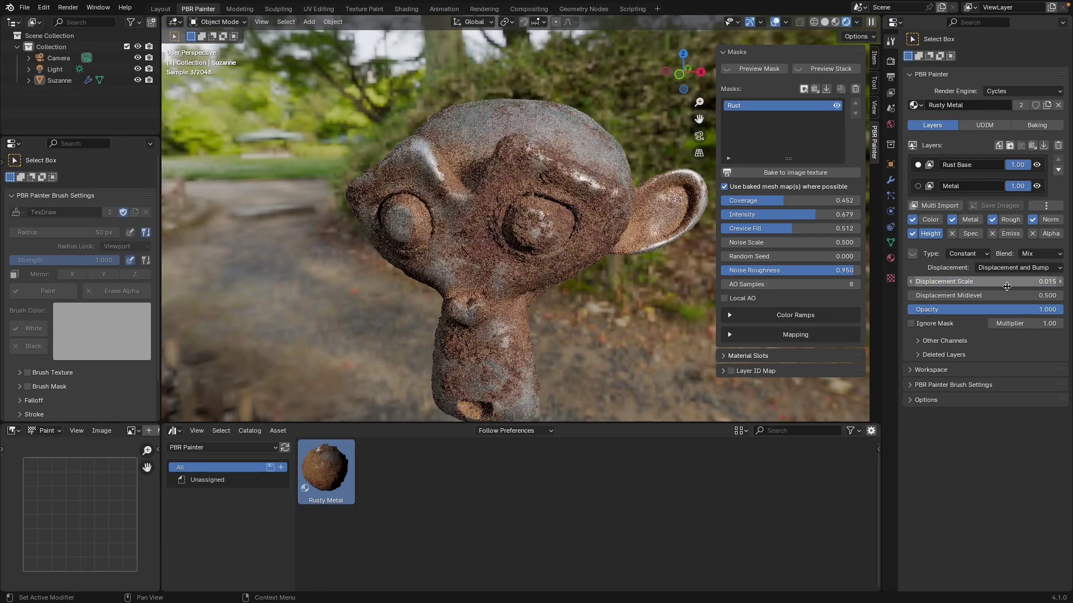
key(Return)
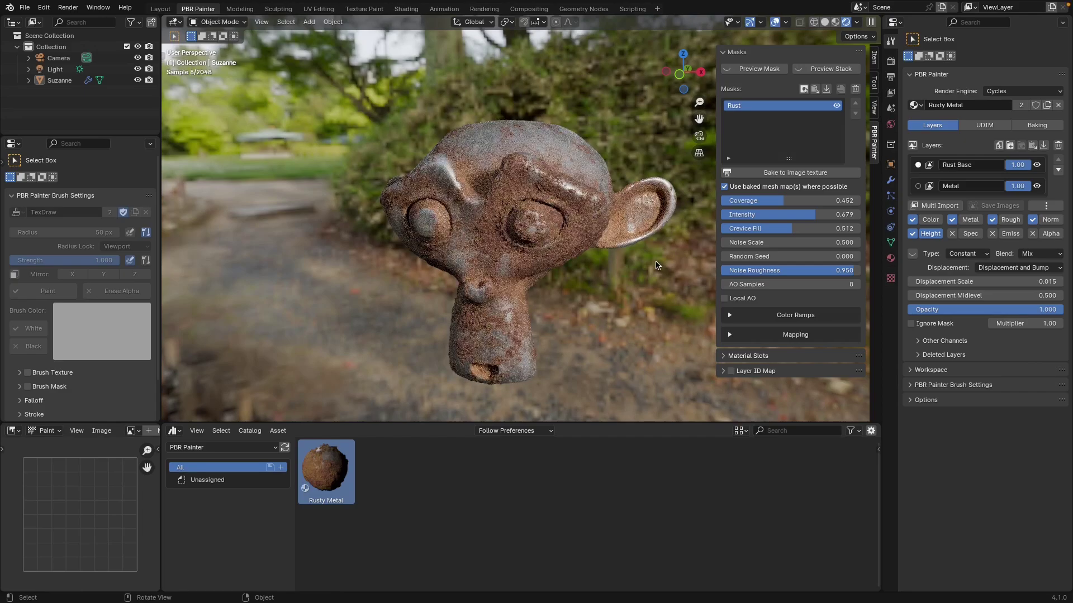
middle_drag(649, 260, 642, 259)
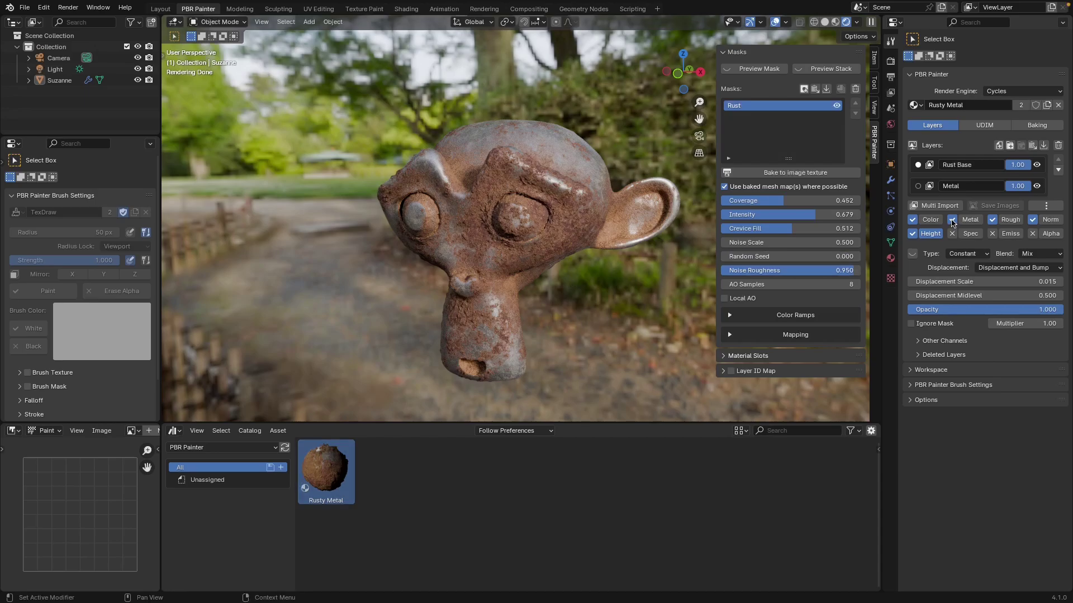
Examine the Rust Base layer's Color channel settings and the rust transitions on the model from above, up close and from the front.
click(966, 254)
click(968, 263)
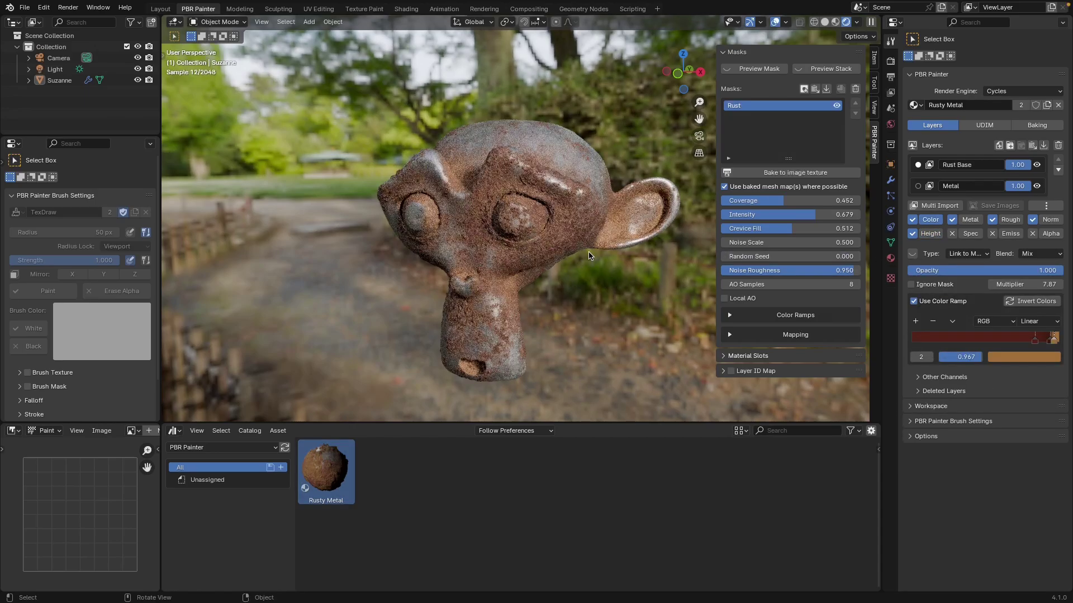
middle_drag(581, 256, 578, 281)
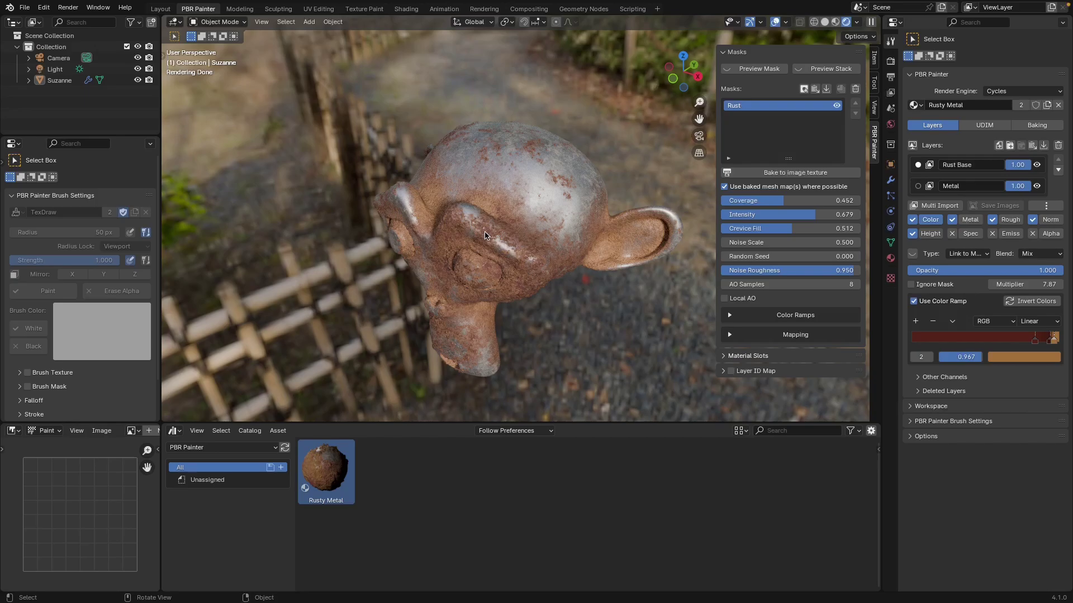
scroll(491, 243, up, 6)
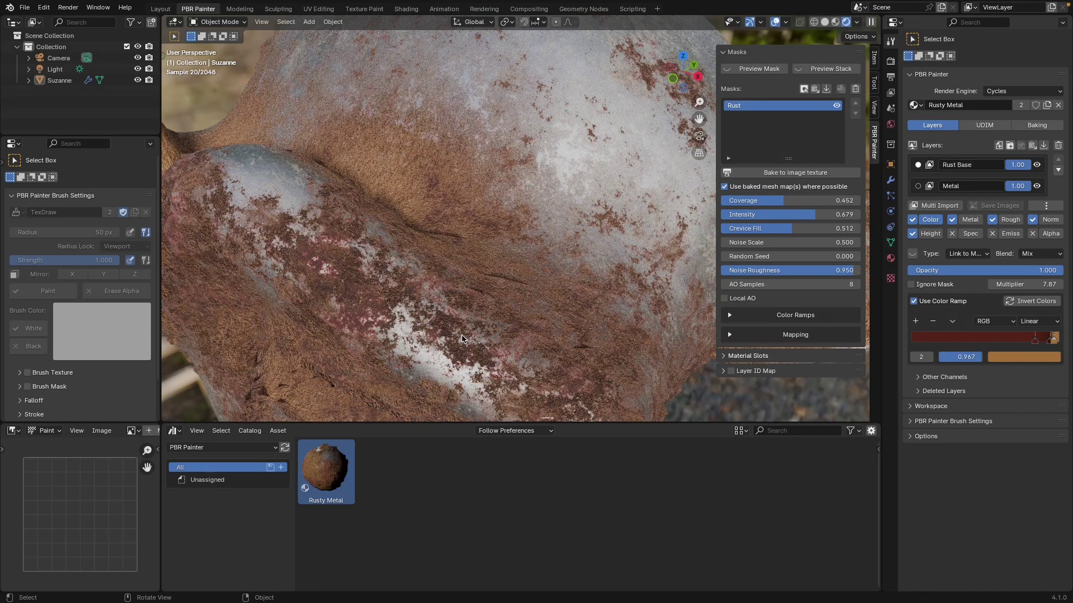
scroll(462, 338, down, 7)
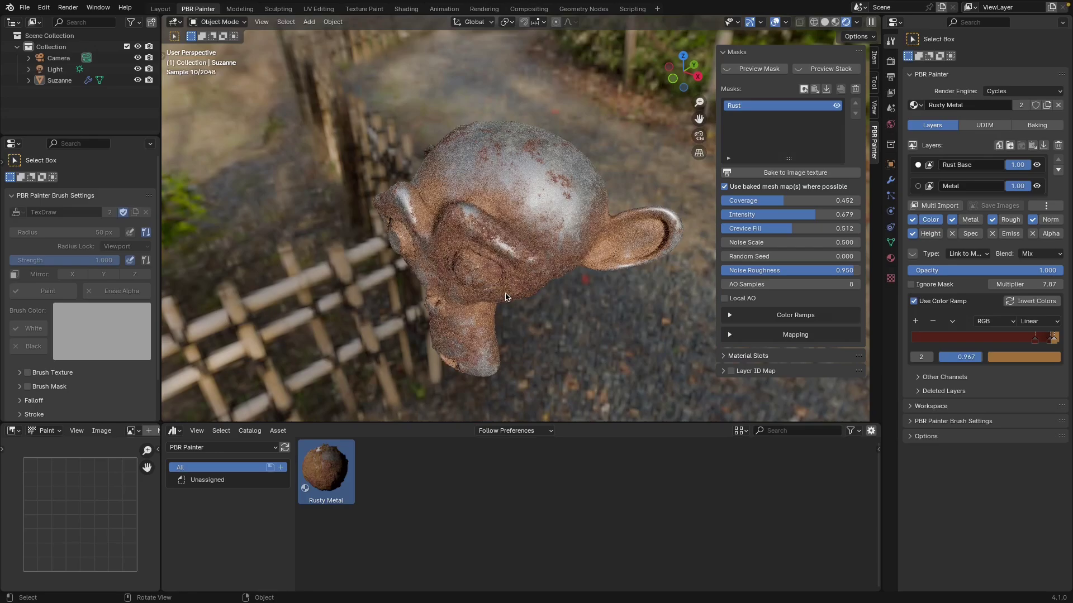
middle_drag(523, 296, 582, 257)
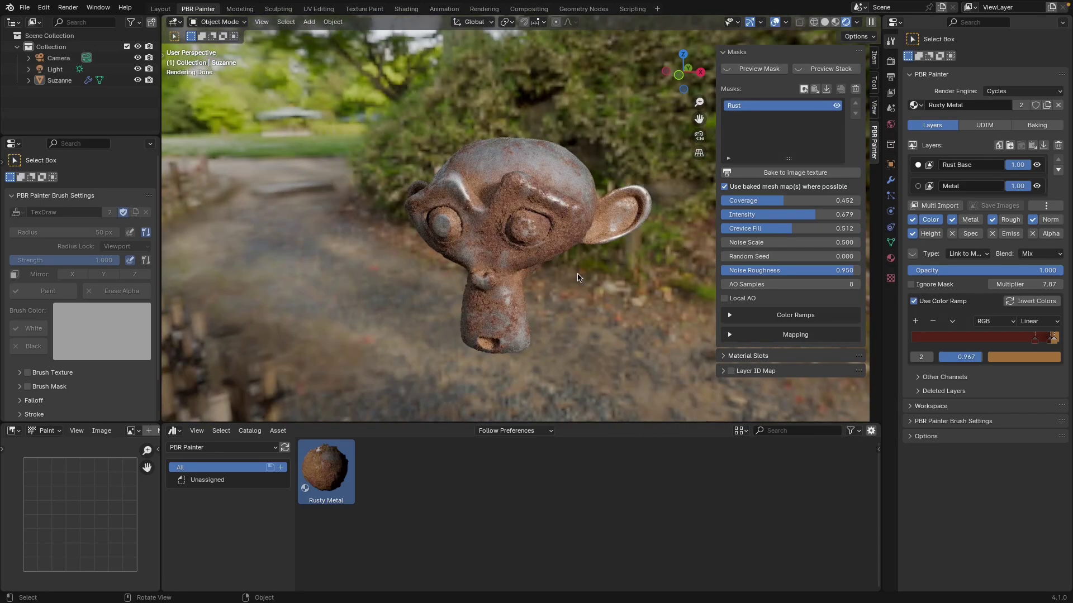
Add a standard filled layer named Rust Colour Correction above the Rust Base layer.
click(998, 146)
click(977, 145)
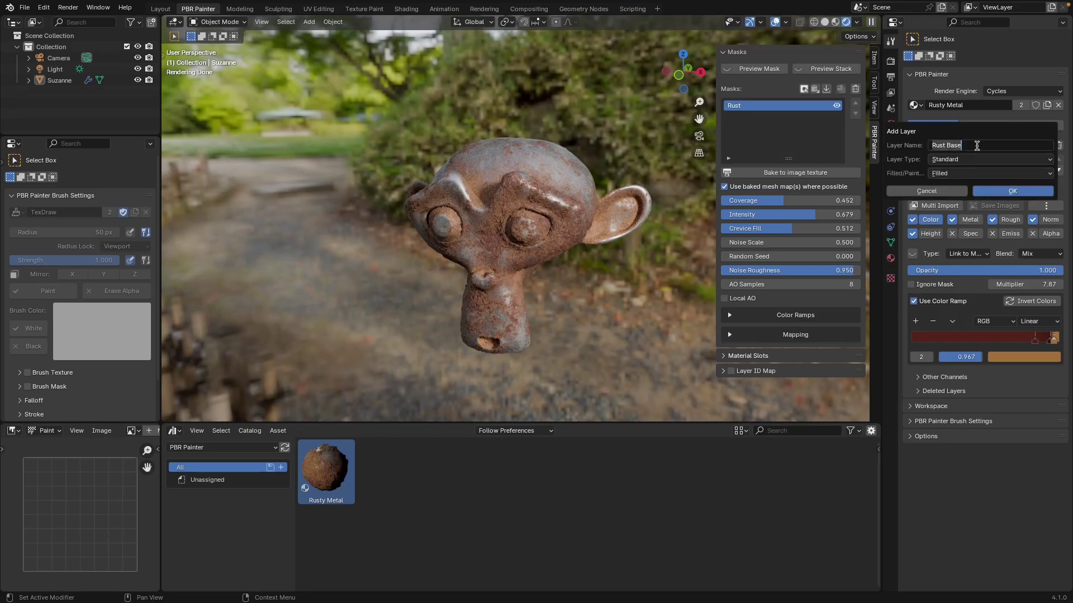
text(Ru)
click(1009, 191)
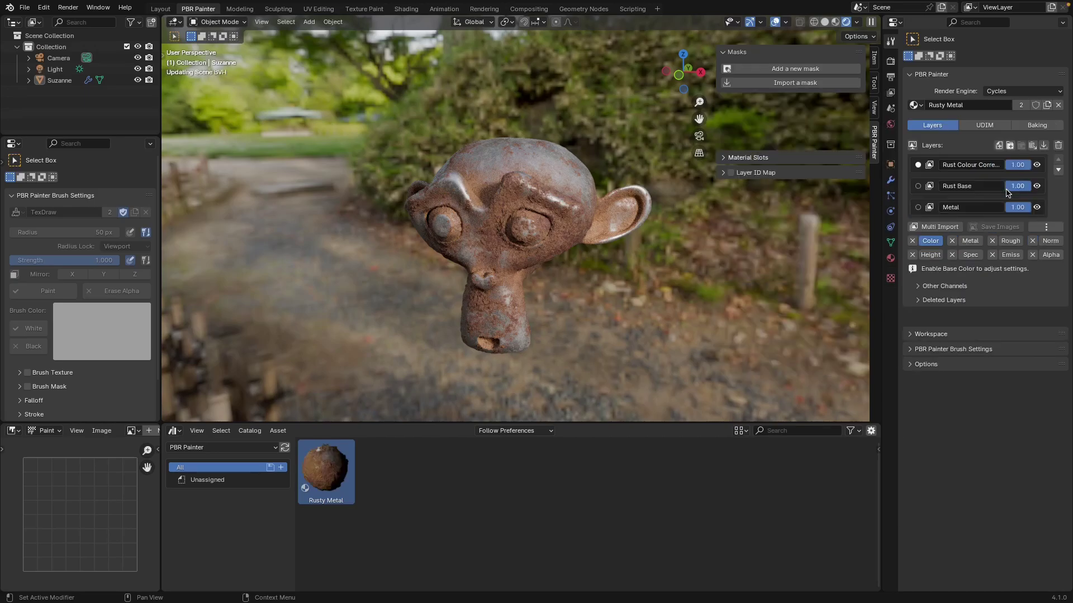
Enable the new layer's Color channel and make its type Procedural.
click(912, 240)
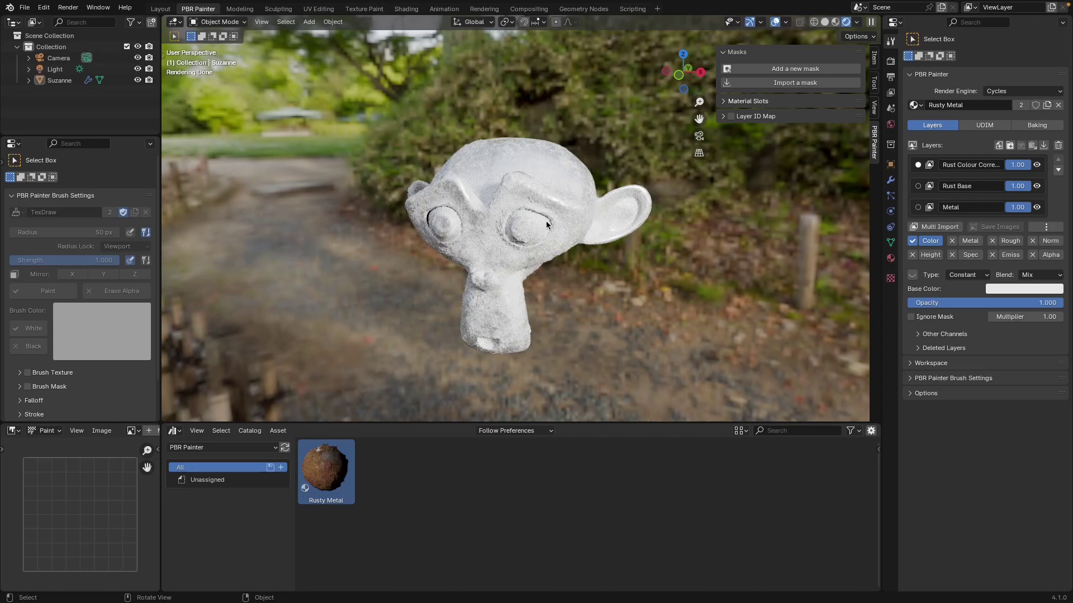
click(973, 276)
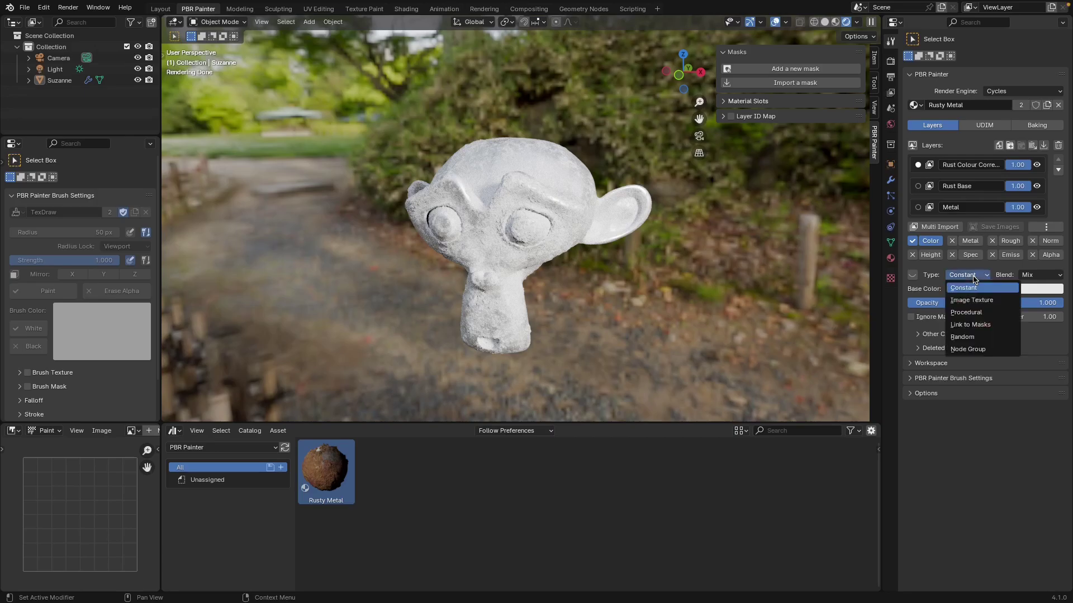
click(966, 314)
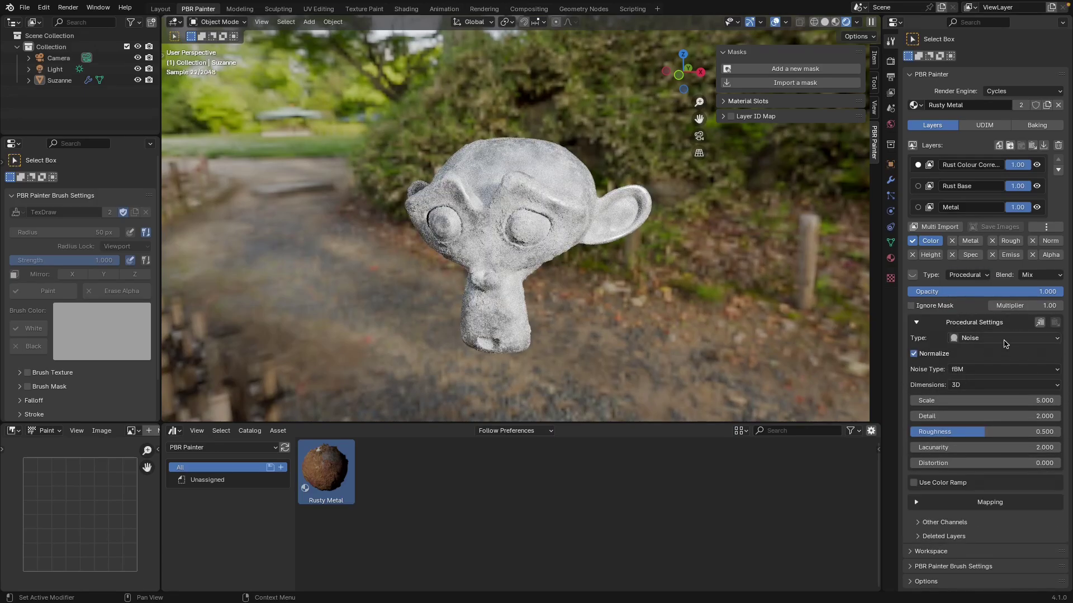
Switch the view mode to Single Channel to preview the active Color channel.
click(1046, 227)
click(1021, 244)
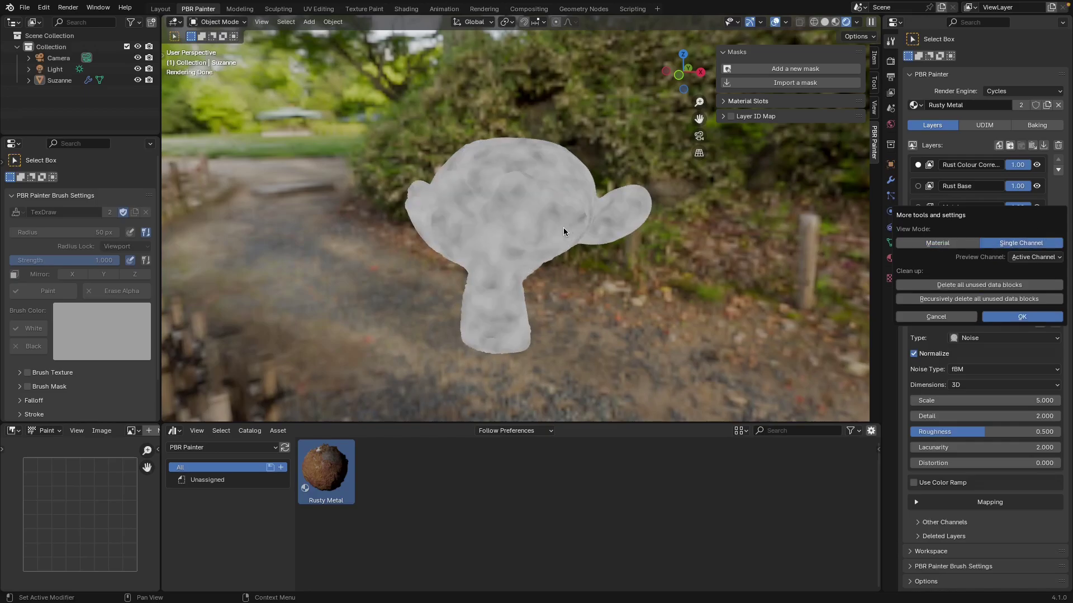
click(1022, 317)
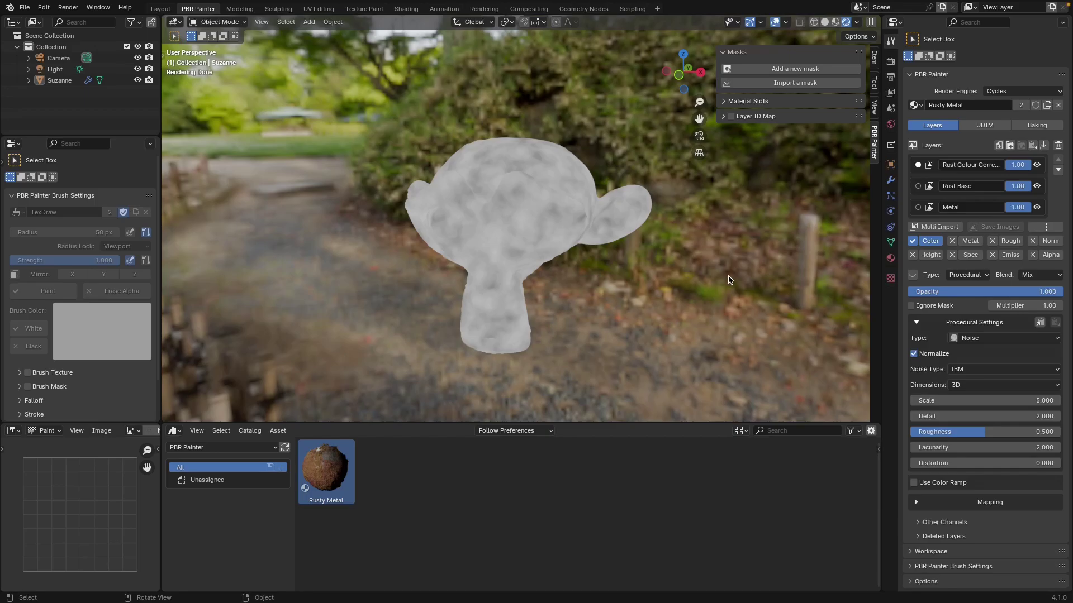
Set the procedural noise's Detail to 8.3 and Roughness to 0.814, then collapse its settings.
middle_drag(589, 308, 577, 252)
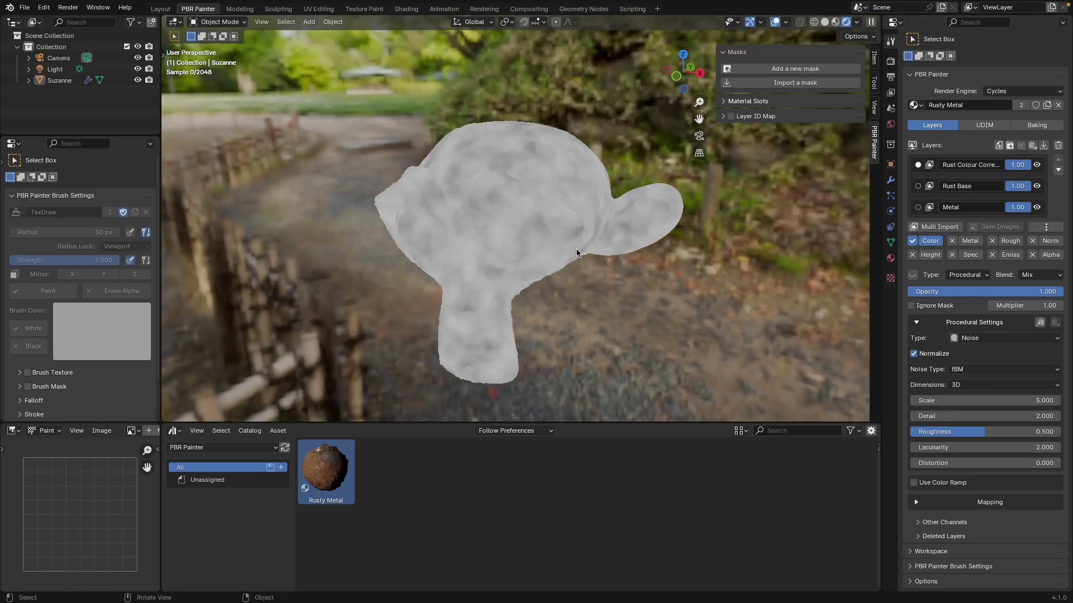
scroll(577, 253, up, 1)
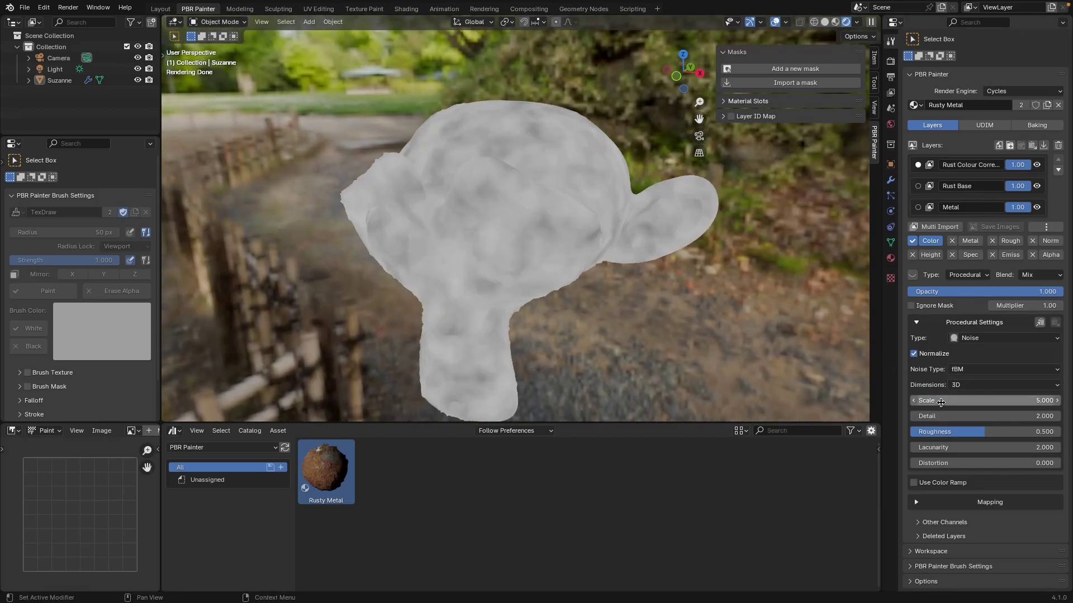
drag(950, 416, 1039, 417)
drag(959, 434, 1008, 434)
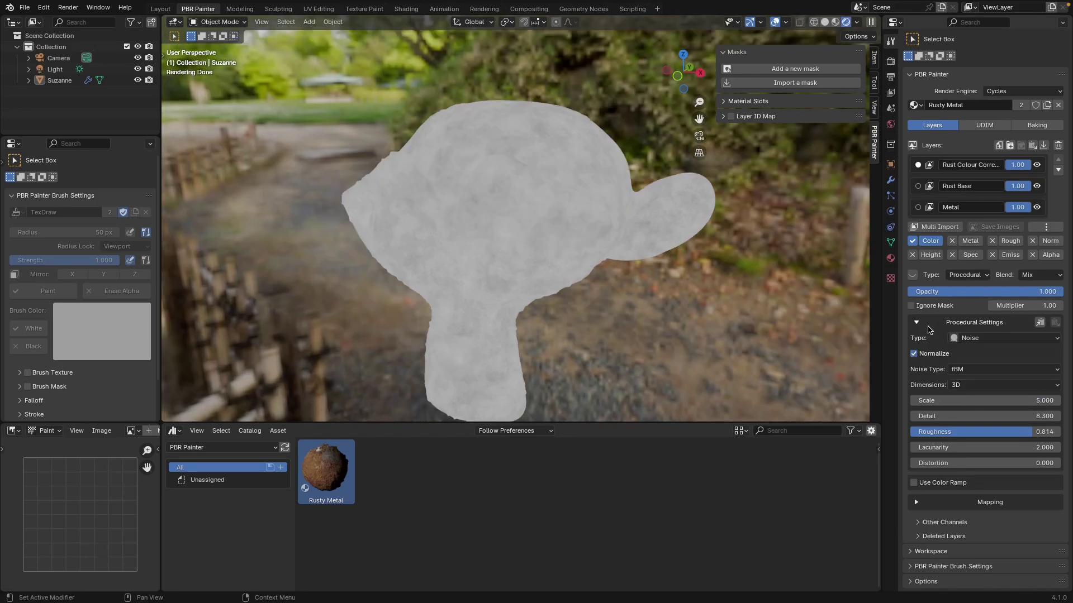
click(916, 323)
Enable a color ramp on the noise, color its first stop dark brown and move it close to the ramp's middle.
click(913, 342)
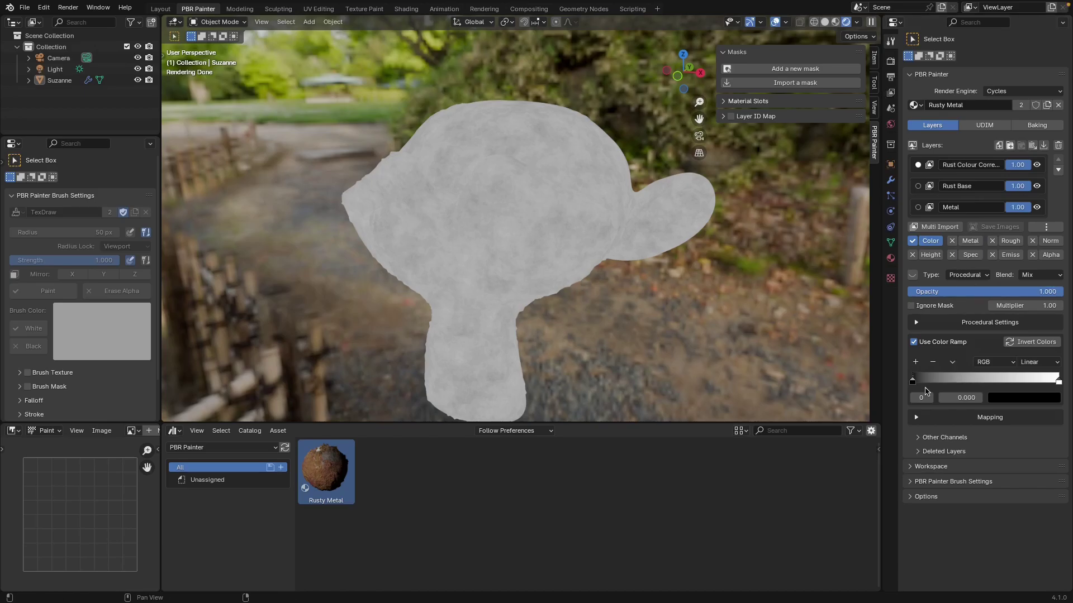
click(1024, 397)
drag(1046, 307, 1047, 269)
click(973, 268)
drag(913, 382, 982, 381)
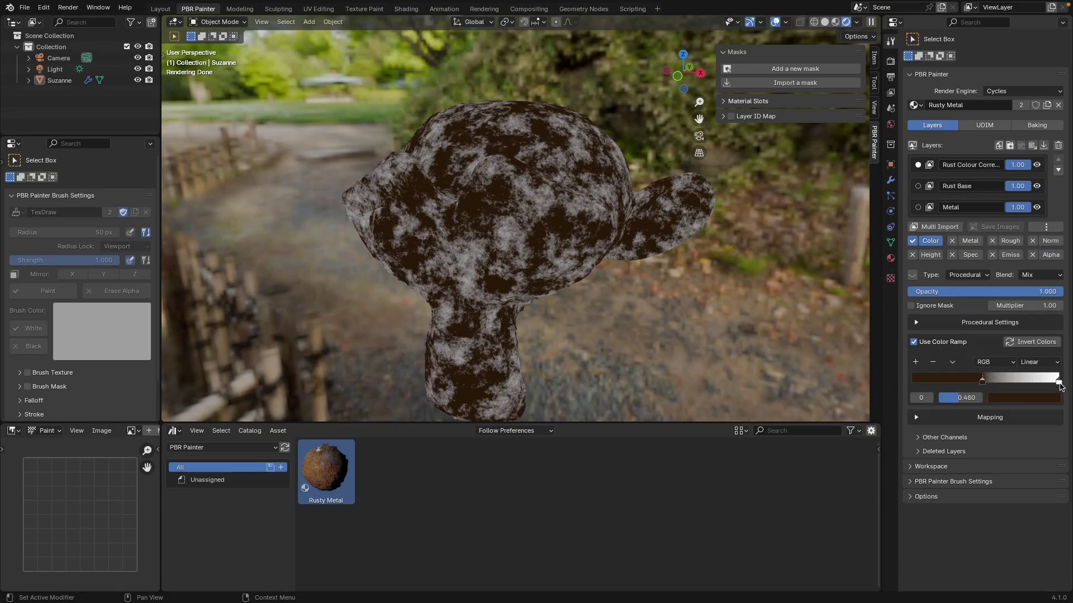
Give the ramp a red middle stop and a golden-yellow end stop at 0.710, placed close after the dark brown stop.
click(1024, 397)
click(1000, 279)
click(1024, 397)
click(1000, 291)
click(1031, 383)
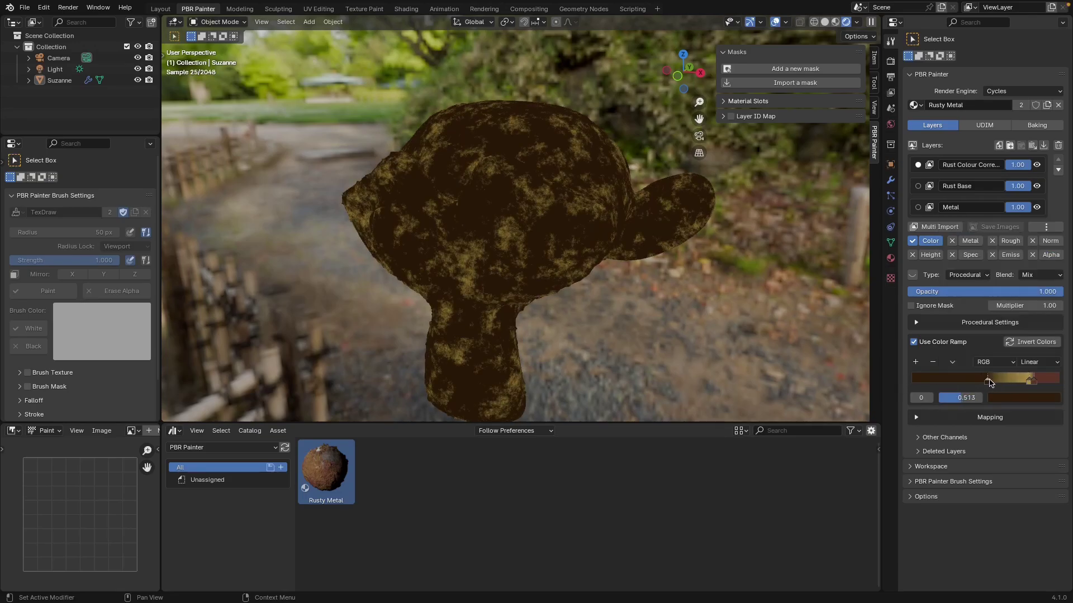
click(1021, 381)
drag(1027, 383, 999, 384)
scroll(657, 255, down, 5)
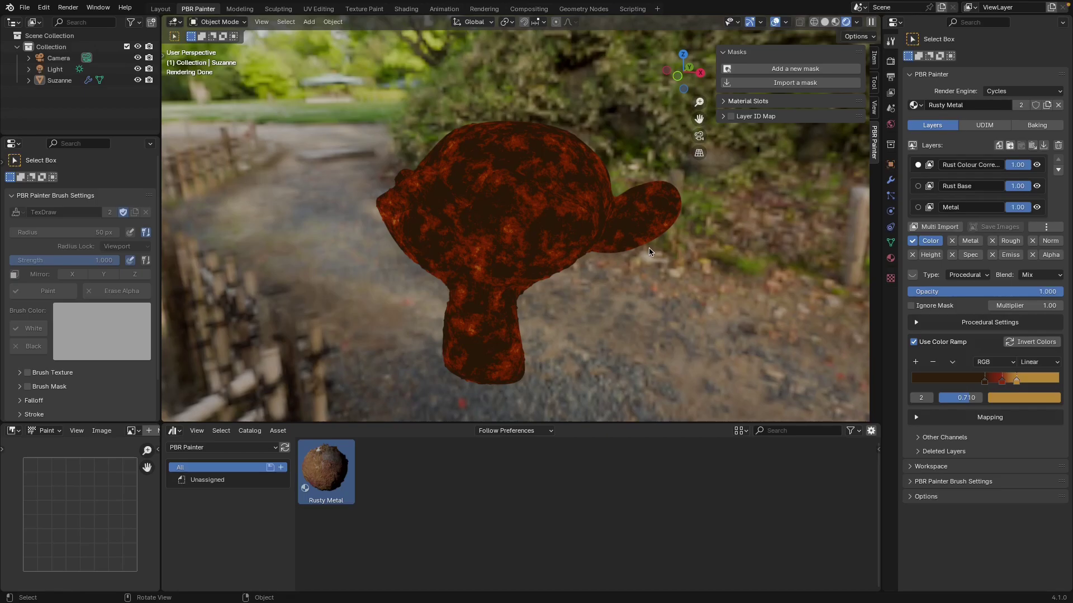
Switch the view mode back to Material to show the full shading.
click(1049, 228)
click(949, 242)
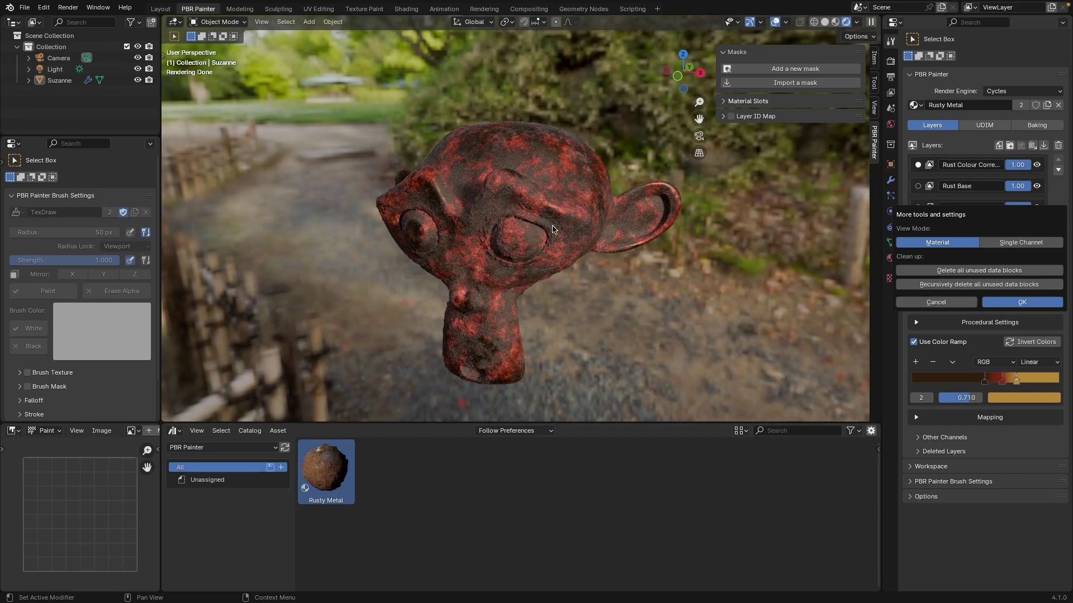
key(Escape)
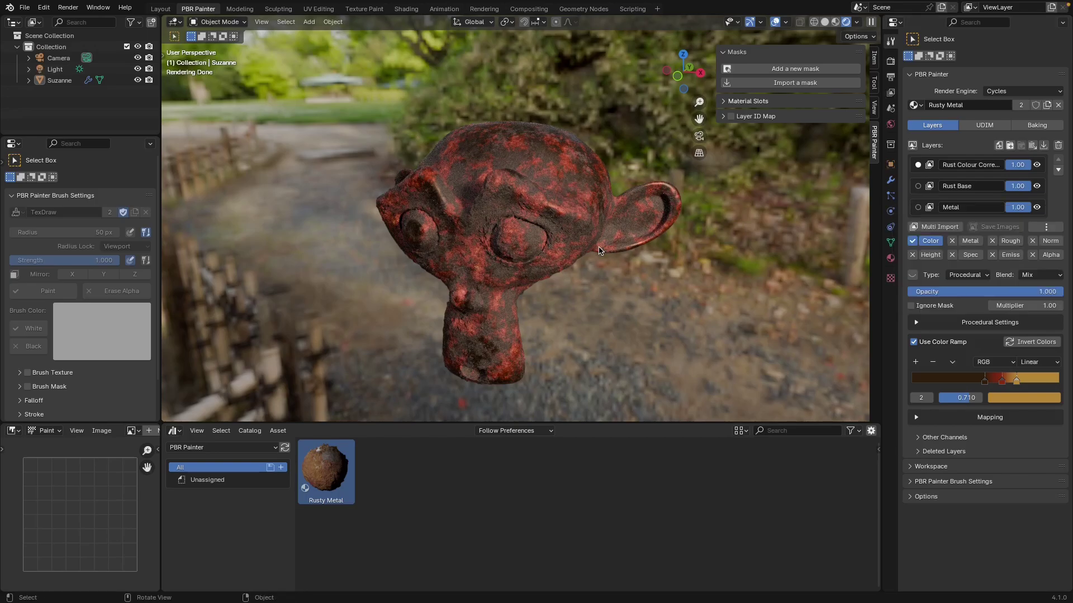
Add a Layer-type mask that uses the Rust Base layer to the color correction layer.
click(774, 73)
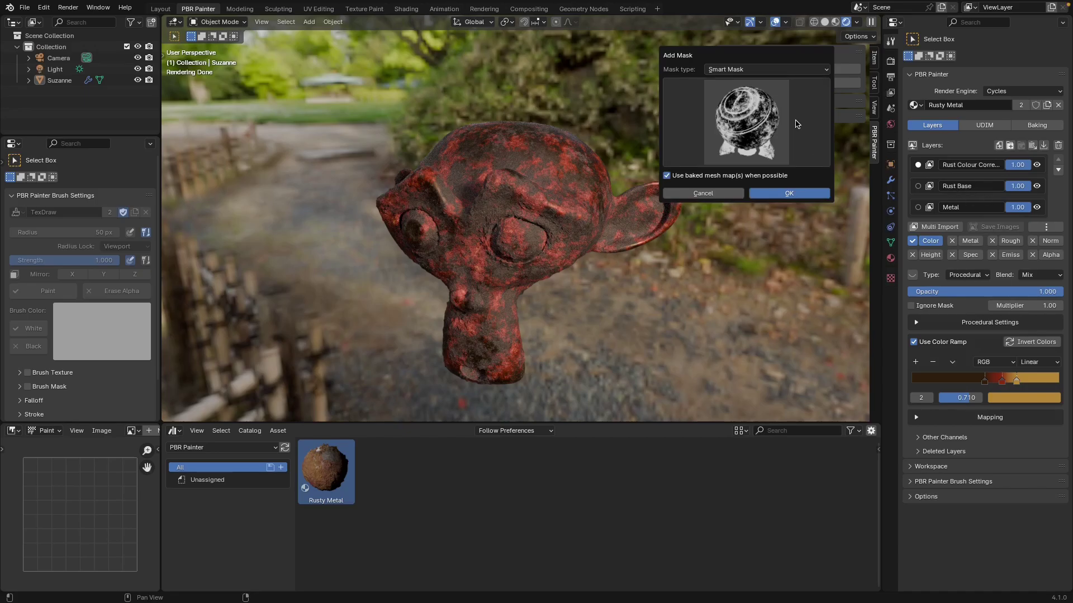
click(737, 69)
click(726, 156)
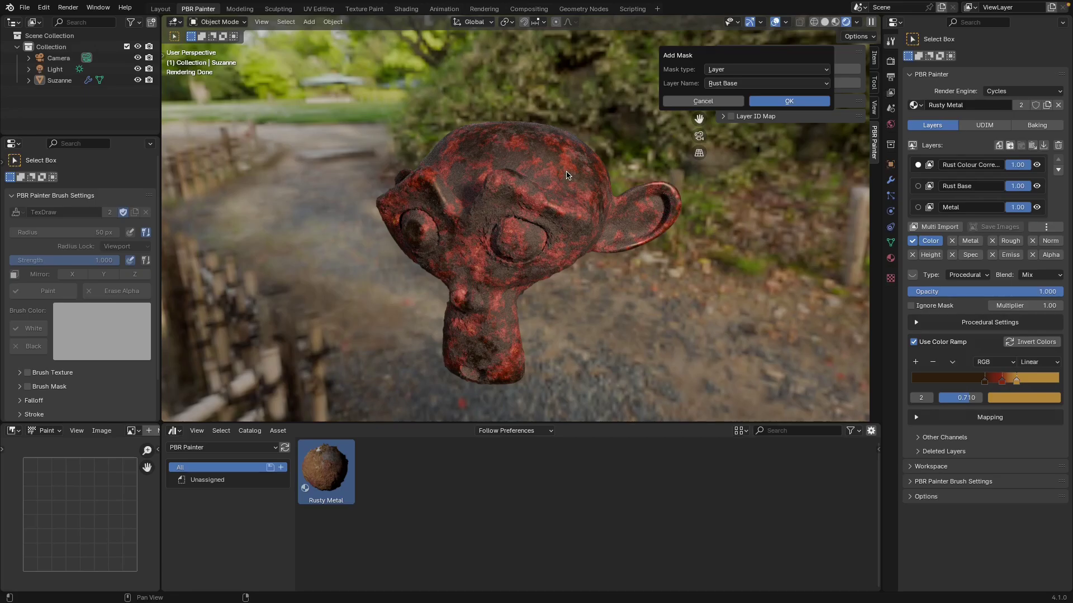
click(755, 101)
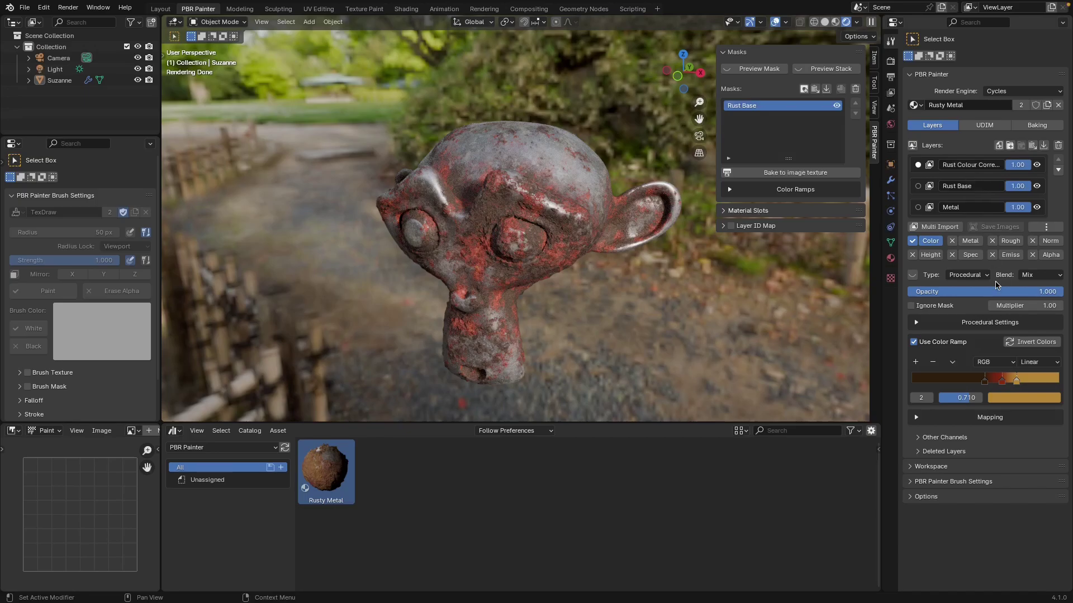
Lower the Color channel's opacity to 0.502 and move the ramp's golden-yellow stop to 0.688.
drag(1012, 291, 987, 294)
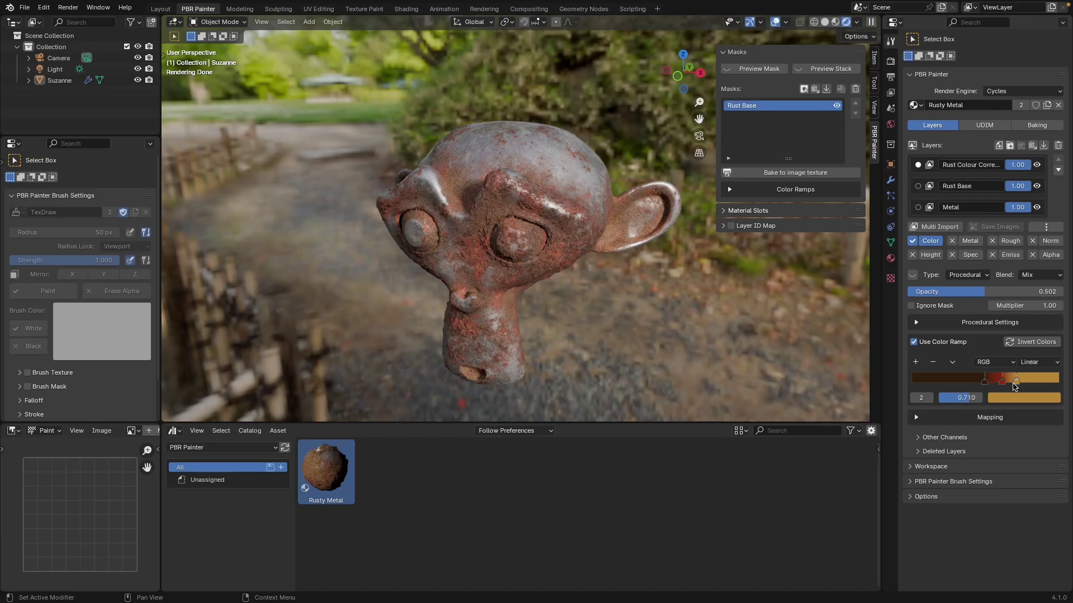
drag(1015, 384, 1008, 384)
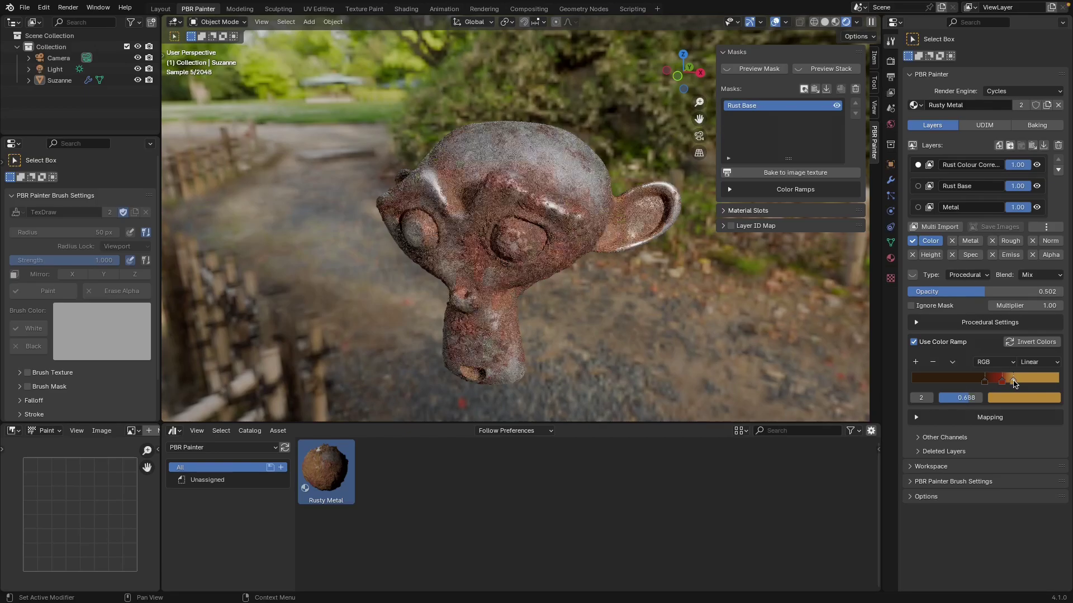
Move the color ramp's dark brown stop to 0.410 and its red stop to 0.557.
scroll(594, 333, up, 5)
drag(986, 382, 973, 382)
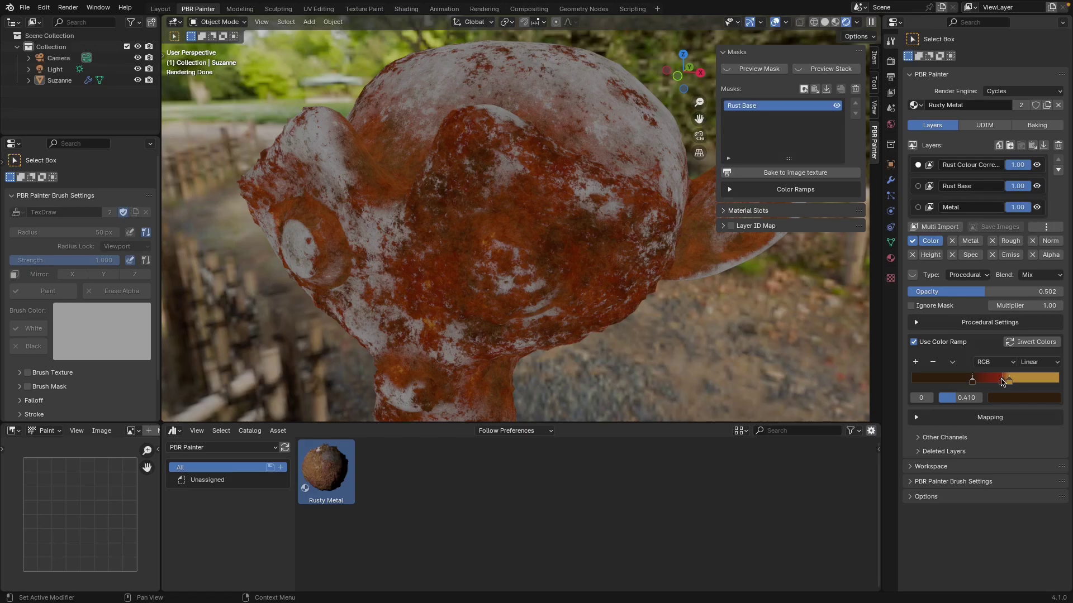
drag(1002, 382, 994, 382)
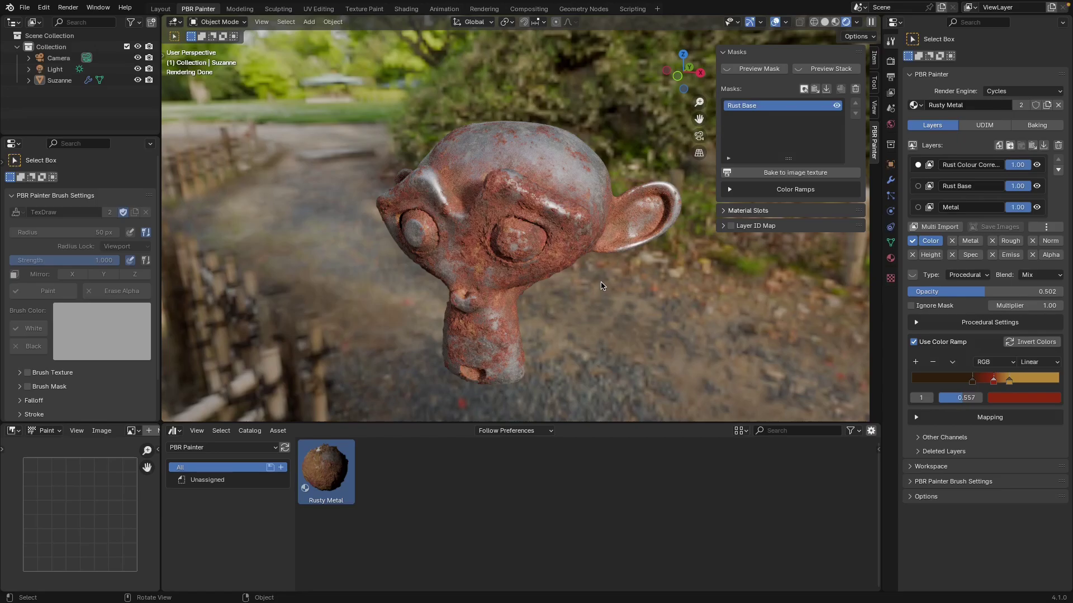
Set the view mode to Single Channel and examine the rust colours on Suzanne from several angles.
click(1046, 227)
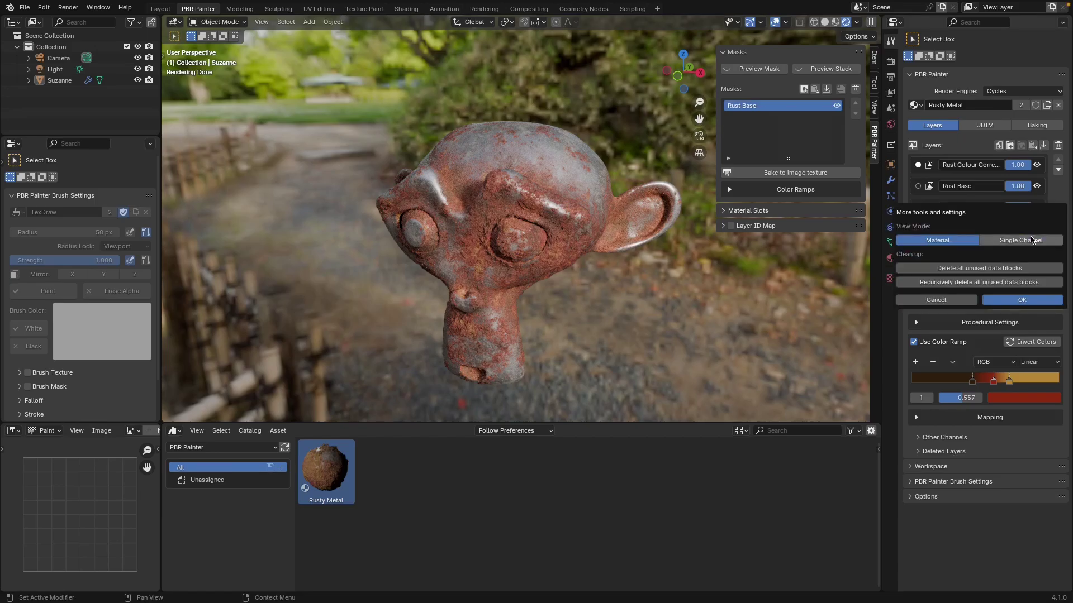
click(1031, 240)
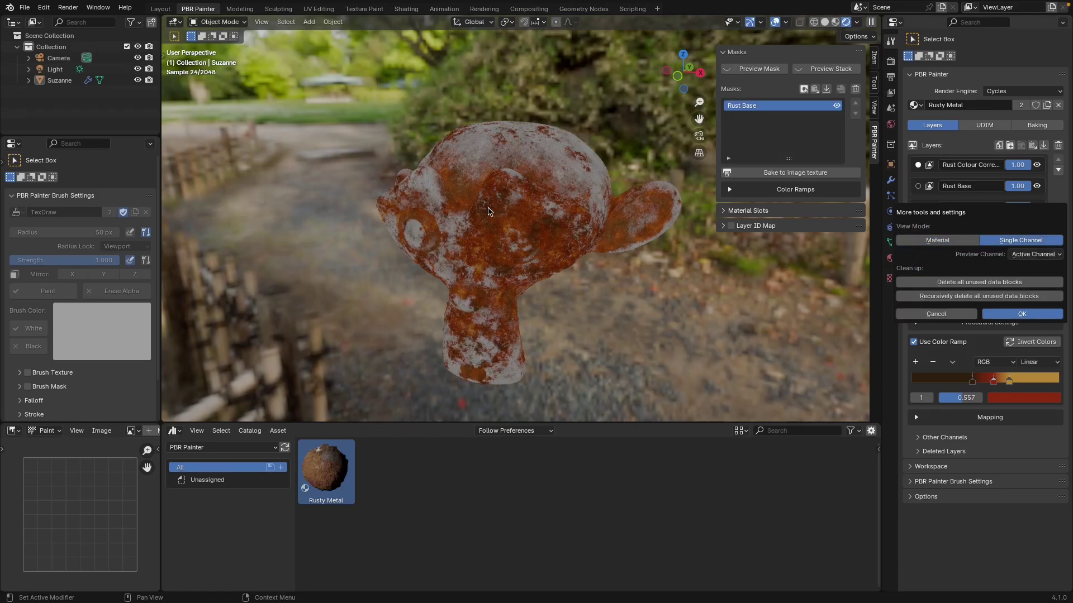
click(535, 236)
middle_drag(535, 235, 553, 241)
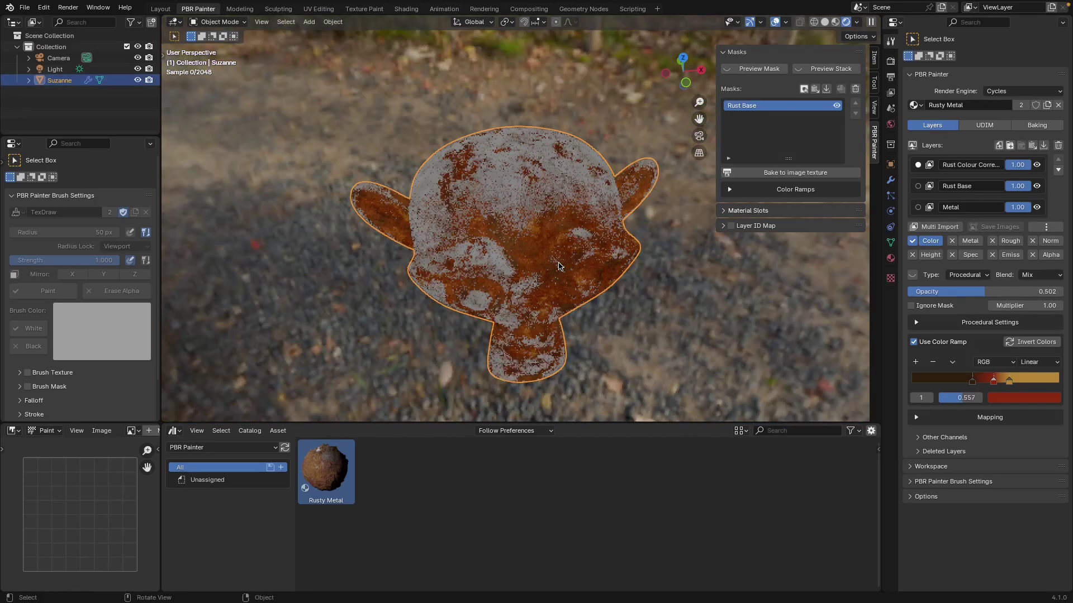
scroll(567, 247, up, 6)
scroll(567, 246, down, 2)
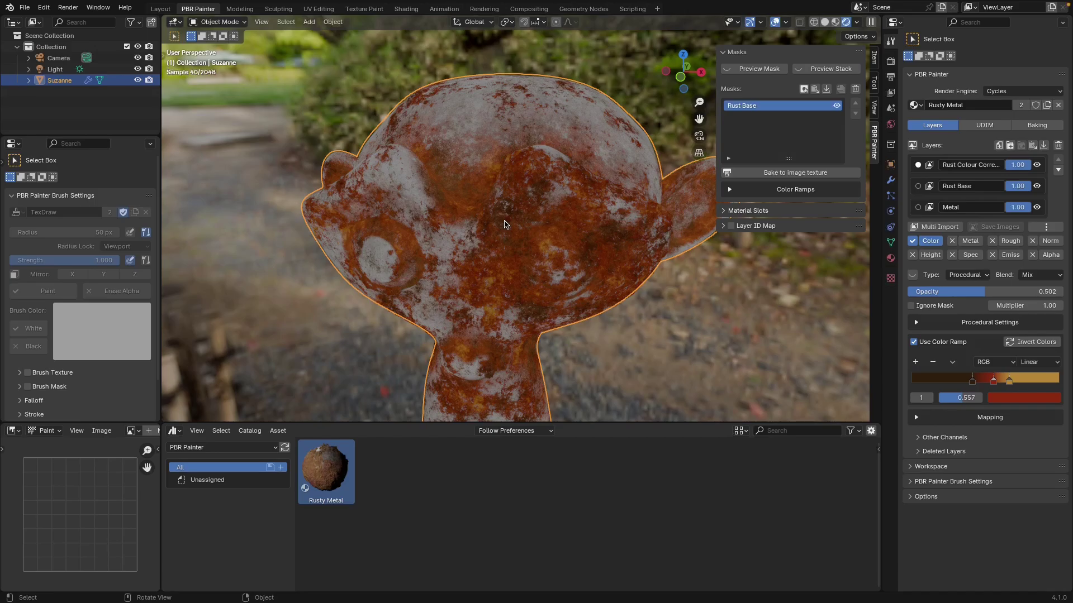
click(635, 333)
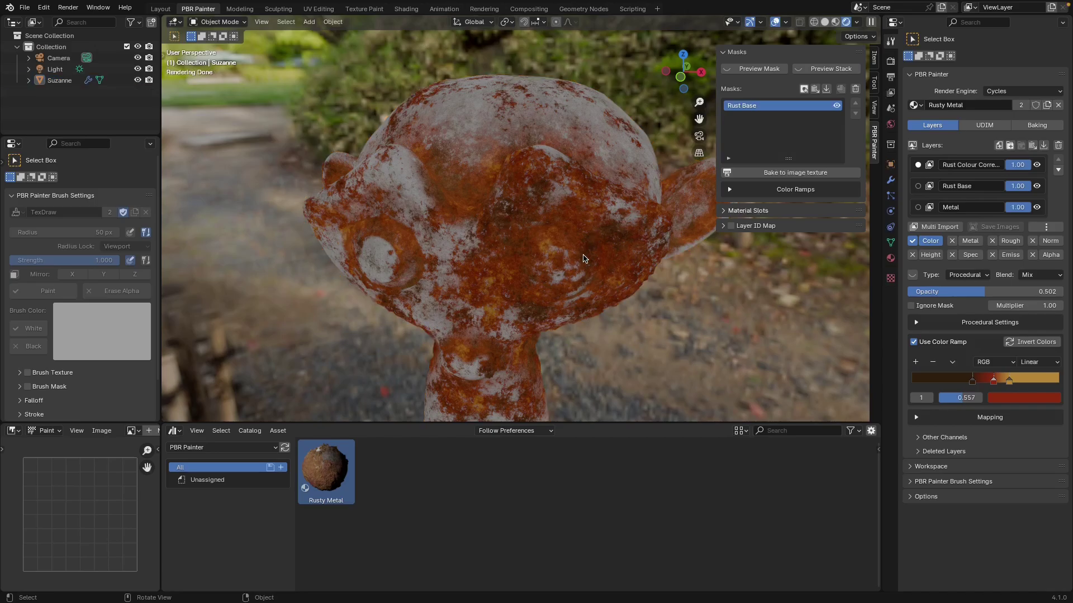
mouse_move(550, 321)
middle_down()
mouse_move(550, 296)
mouse_move(503, 299)
mouse_move(559, 302)
middle_up()
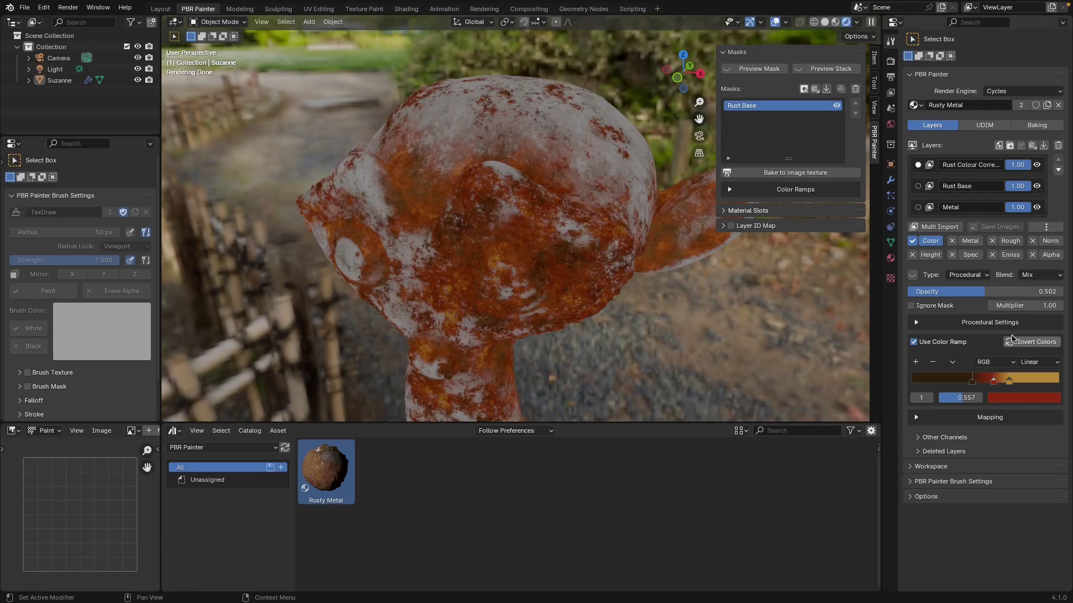
Switch the view mode back to Material and set the Color channel's multiplier to 1.30.
mouse_move(1012, 305)
mouse_down()
mouse_move(1045, 306)
mouse_move(1006, 306)
mouse_up()
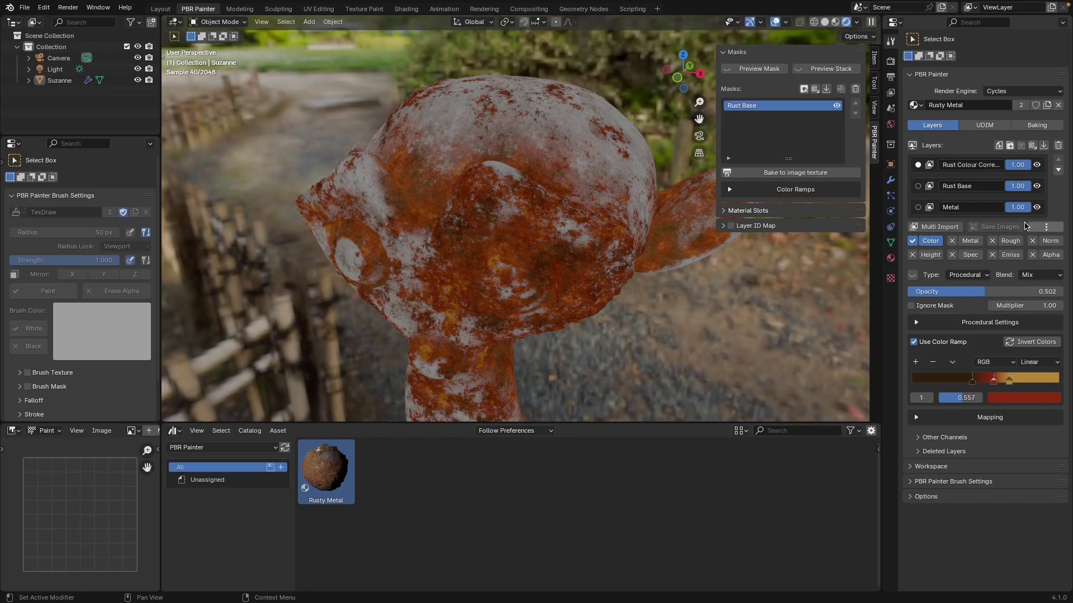
click(1045, 227)
click(927, 244)
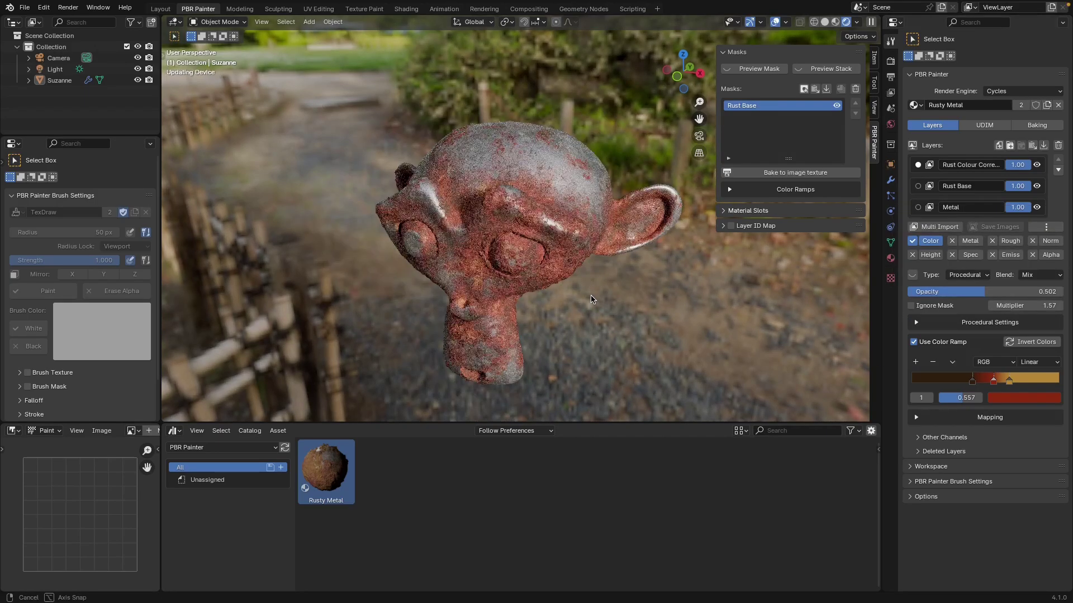
middle_drag(582, 304, 693, 310)
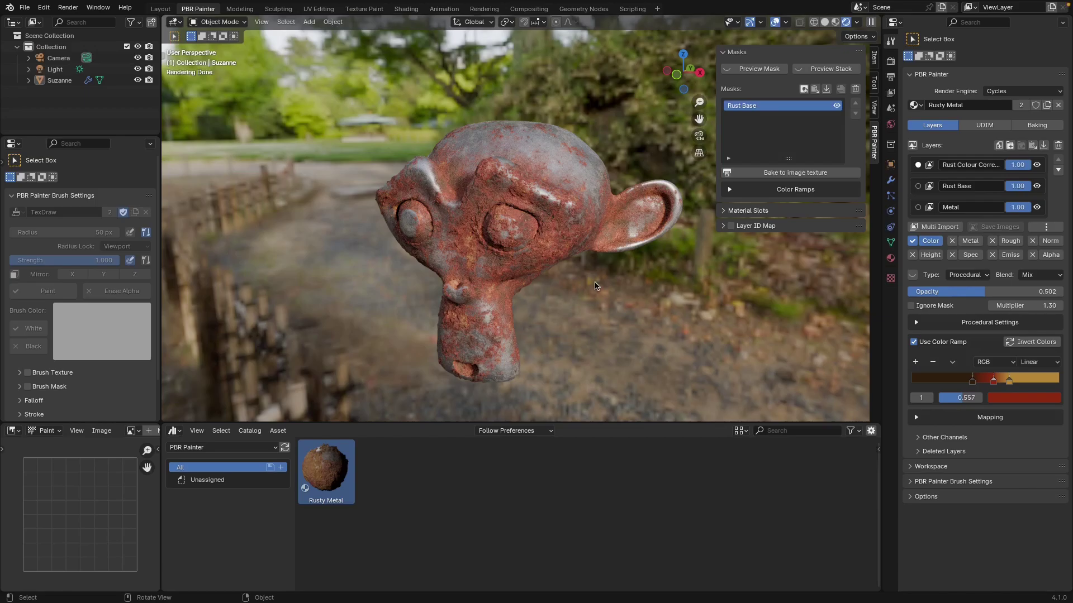
middle_drag(596, 310, 609, 315)
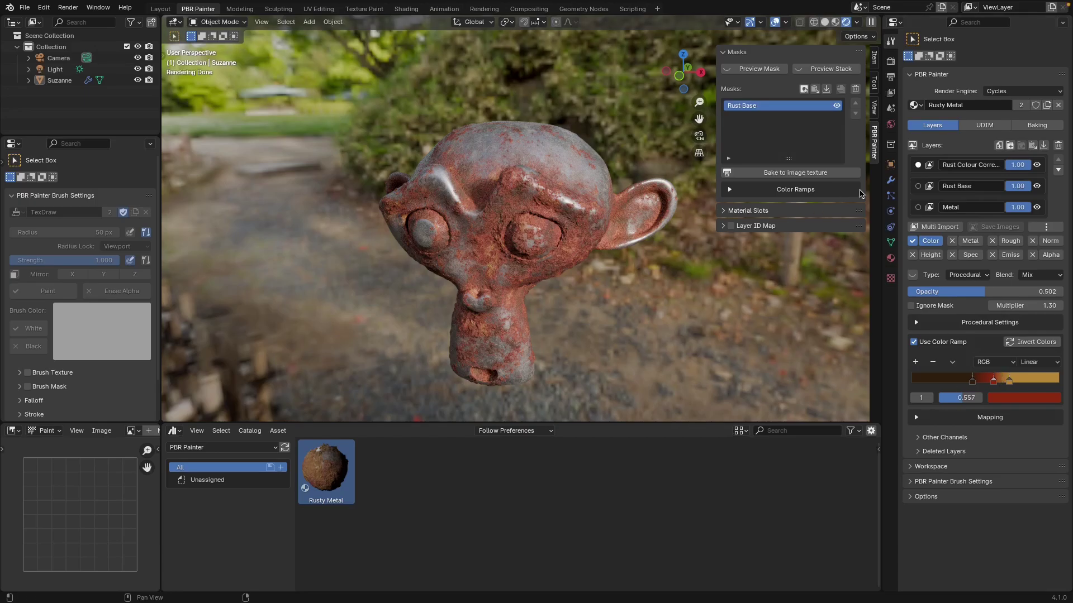
Set the Rust mask of the Rust Base layer to coverage 0.464 and intensity 0.706.
click(918, 186)
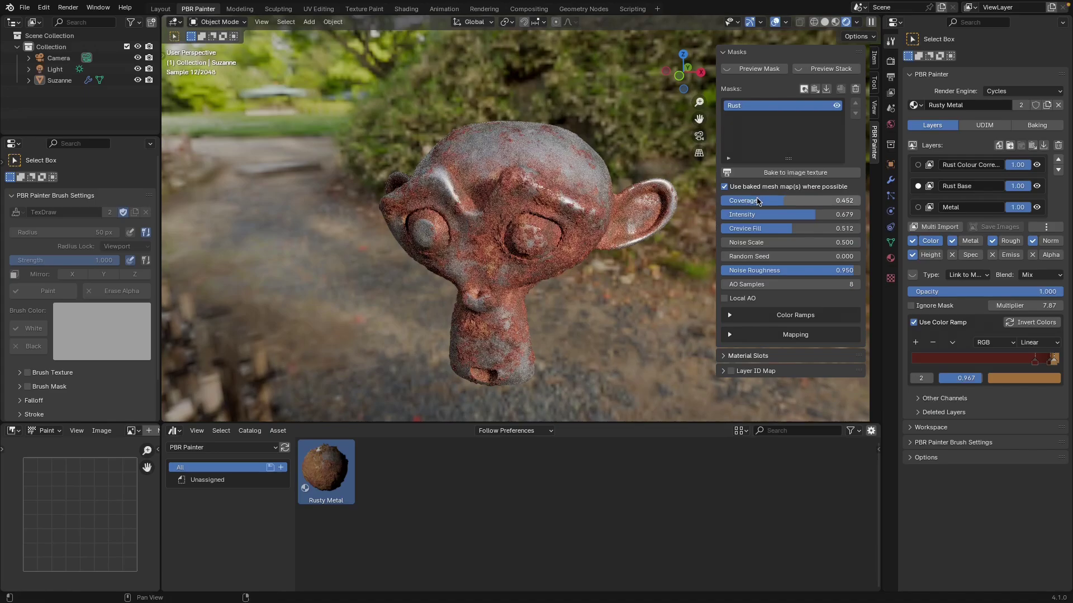
mouse_move(759, 203)
mouse_down()
mouse_move(787, 202)
mouse_move(769, 203)
mouse_up()
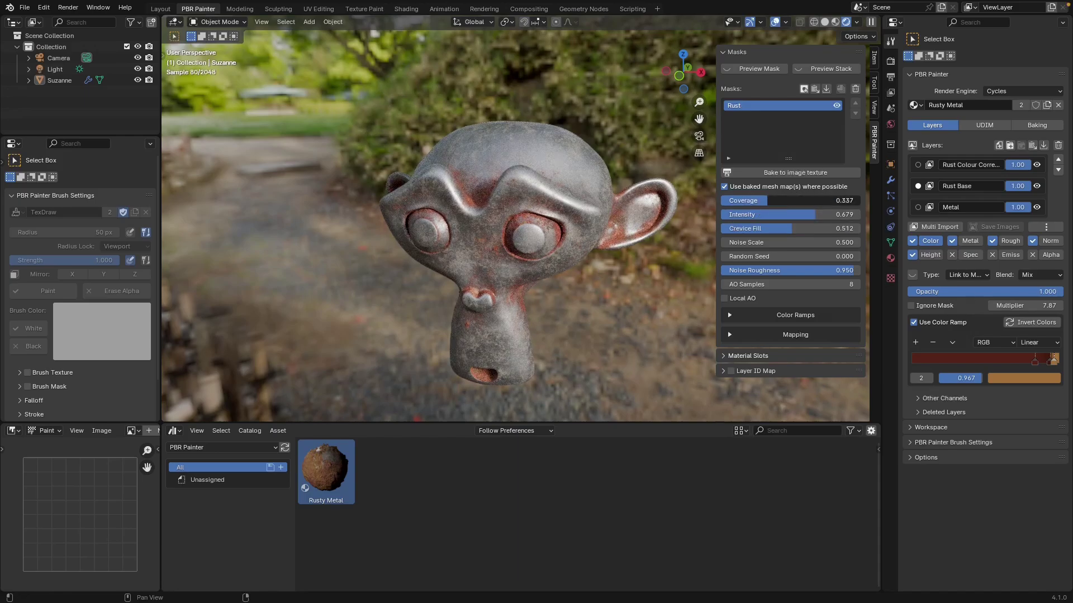
drag(760, 203, 816, 217)
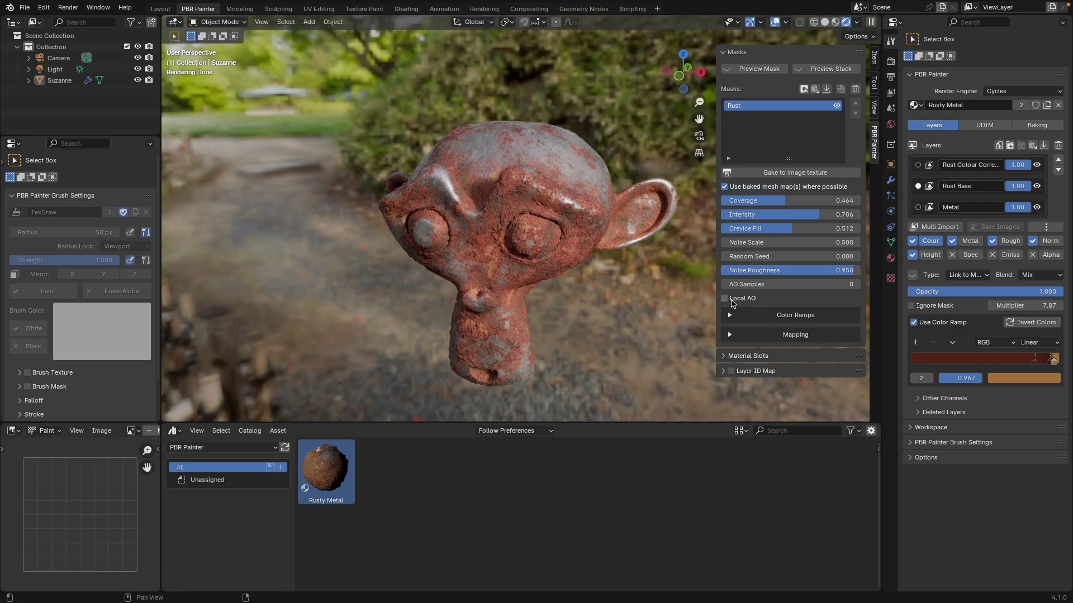
Duplicate Suzanne diagonally above the original, preview the mask stack on both heads, and undo the preview and duplication.
click(519, 215)
key(shift+d)
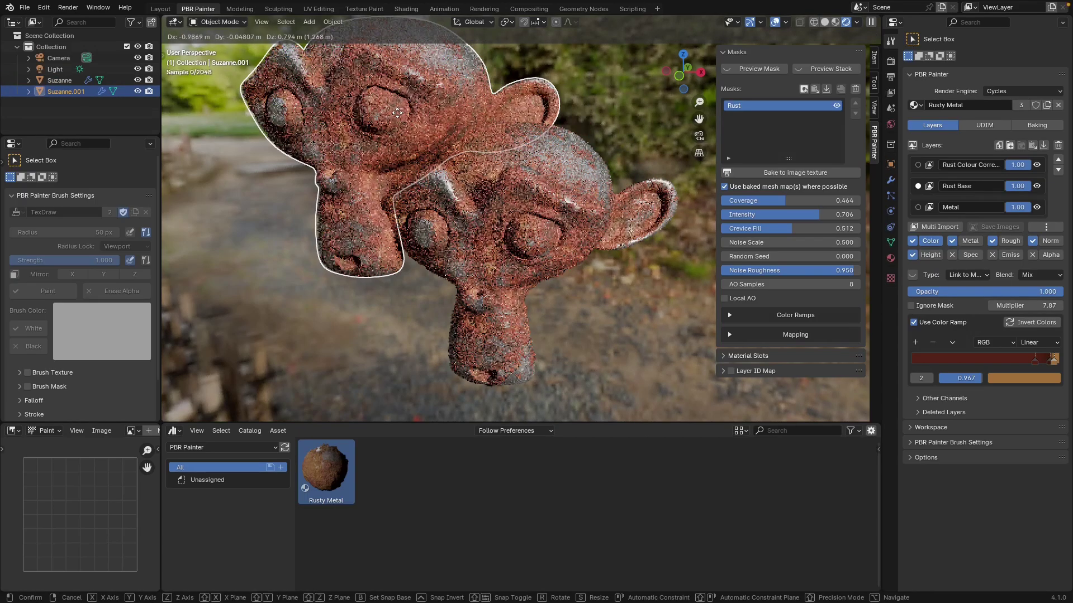
click(398, 113)
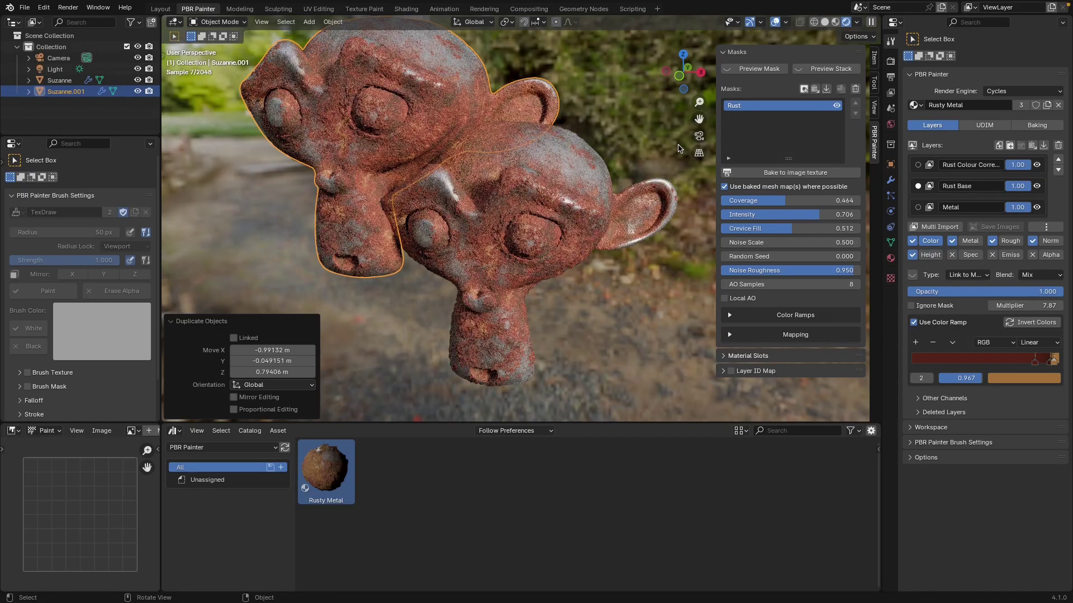
click(826, 68)
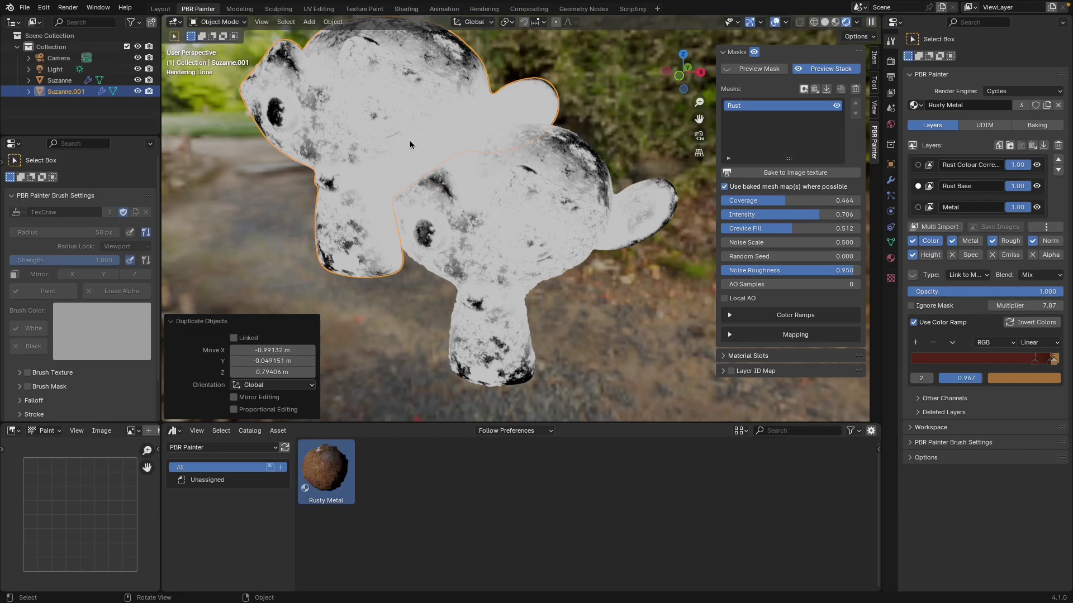
key(ctrl+z)
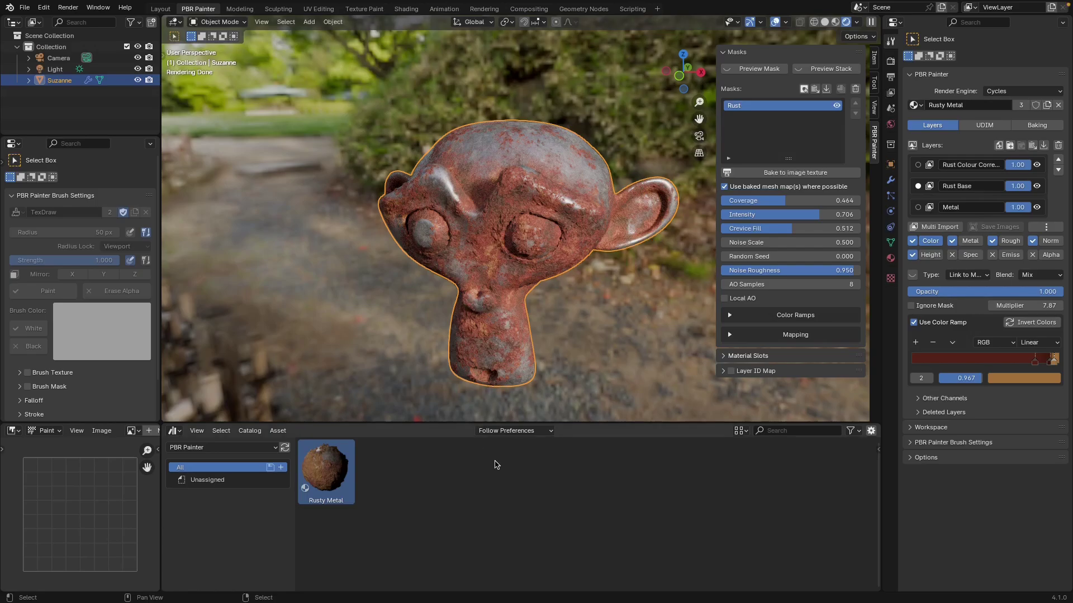